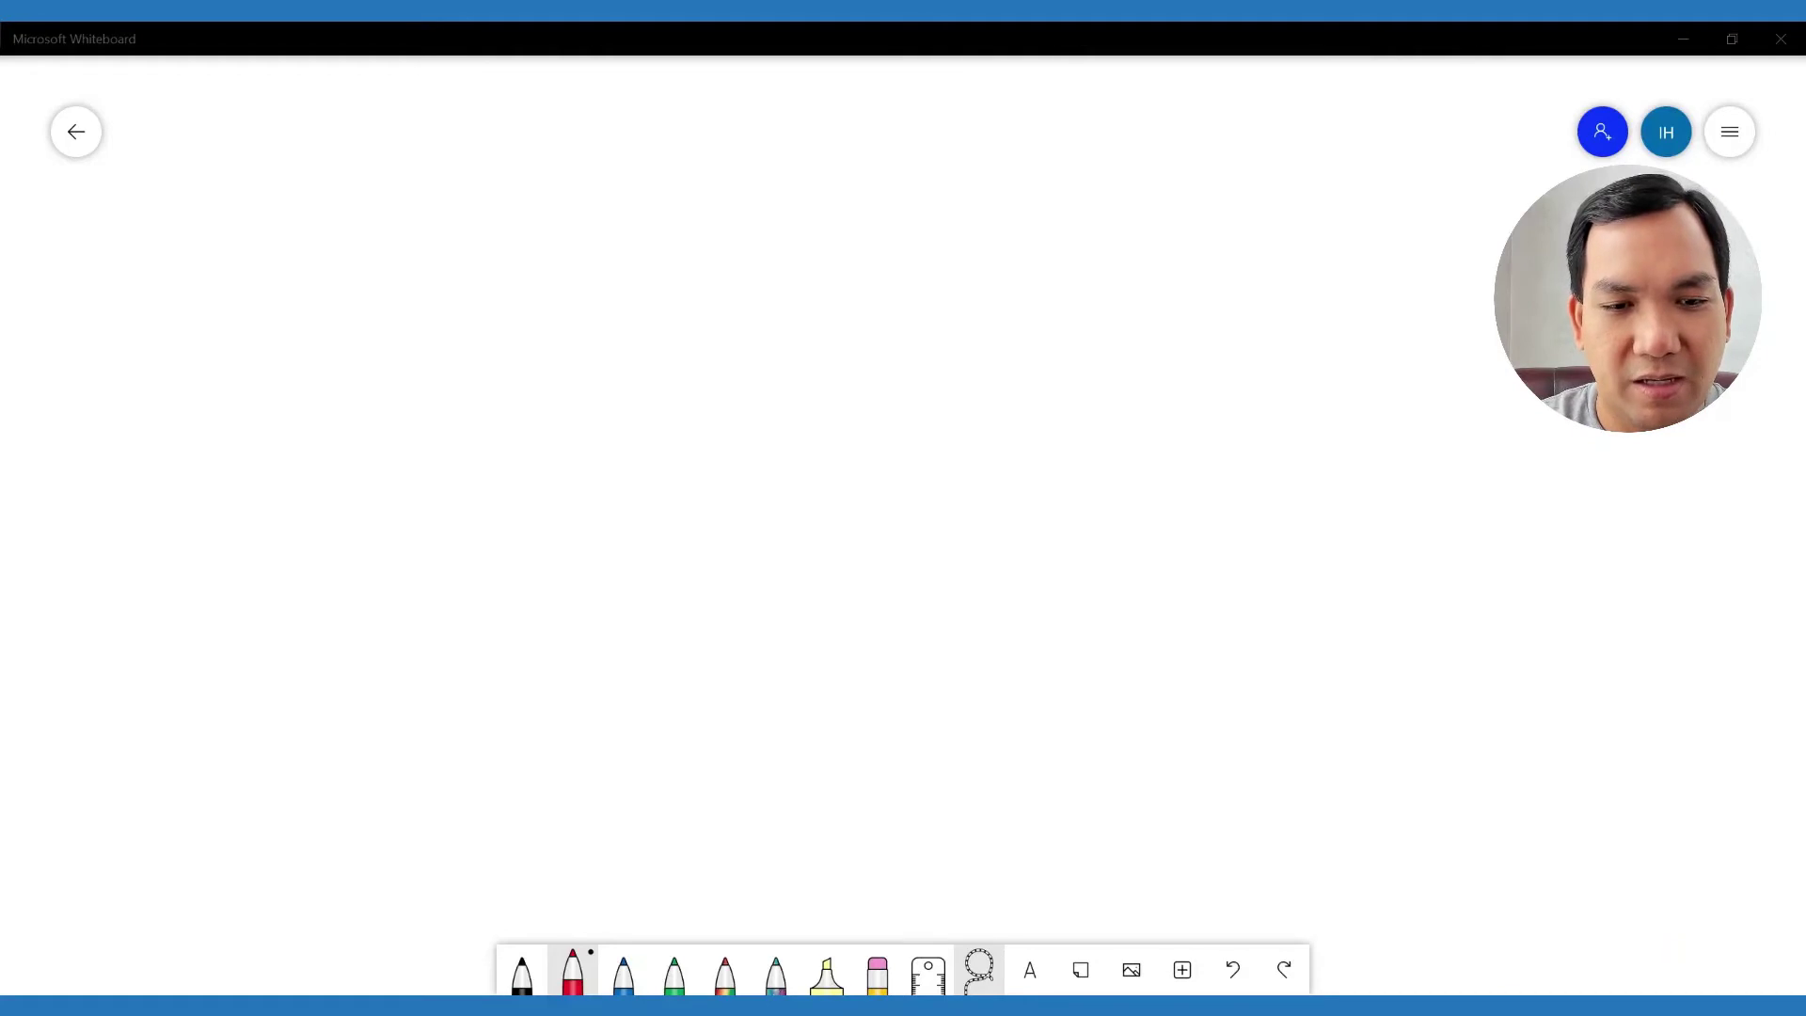
Step: Draw a red vertical dividing line on the whiteboard and label the two sides SG and HK
drag(885, 199, 907, 778)
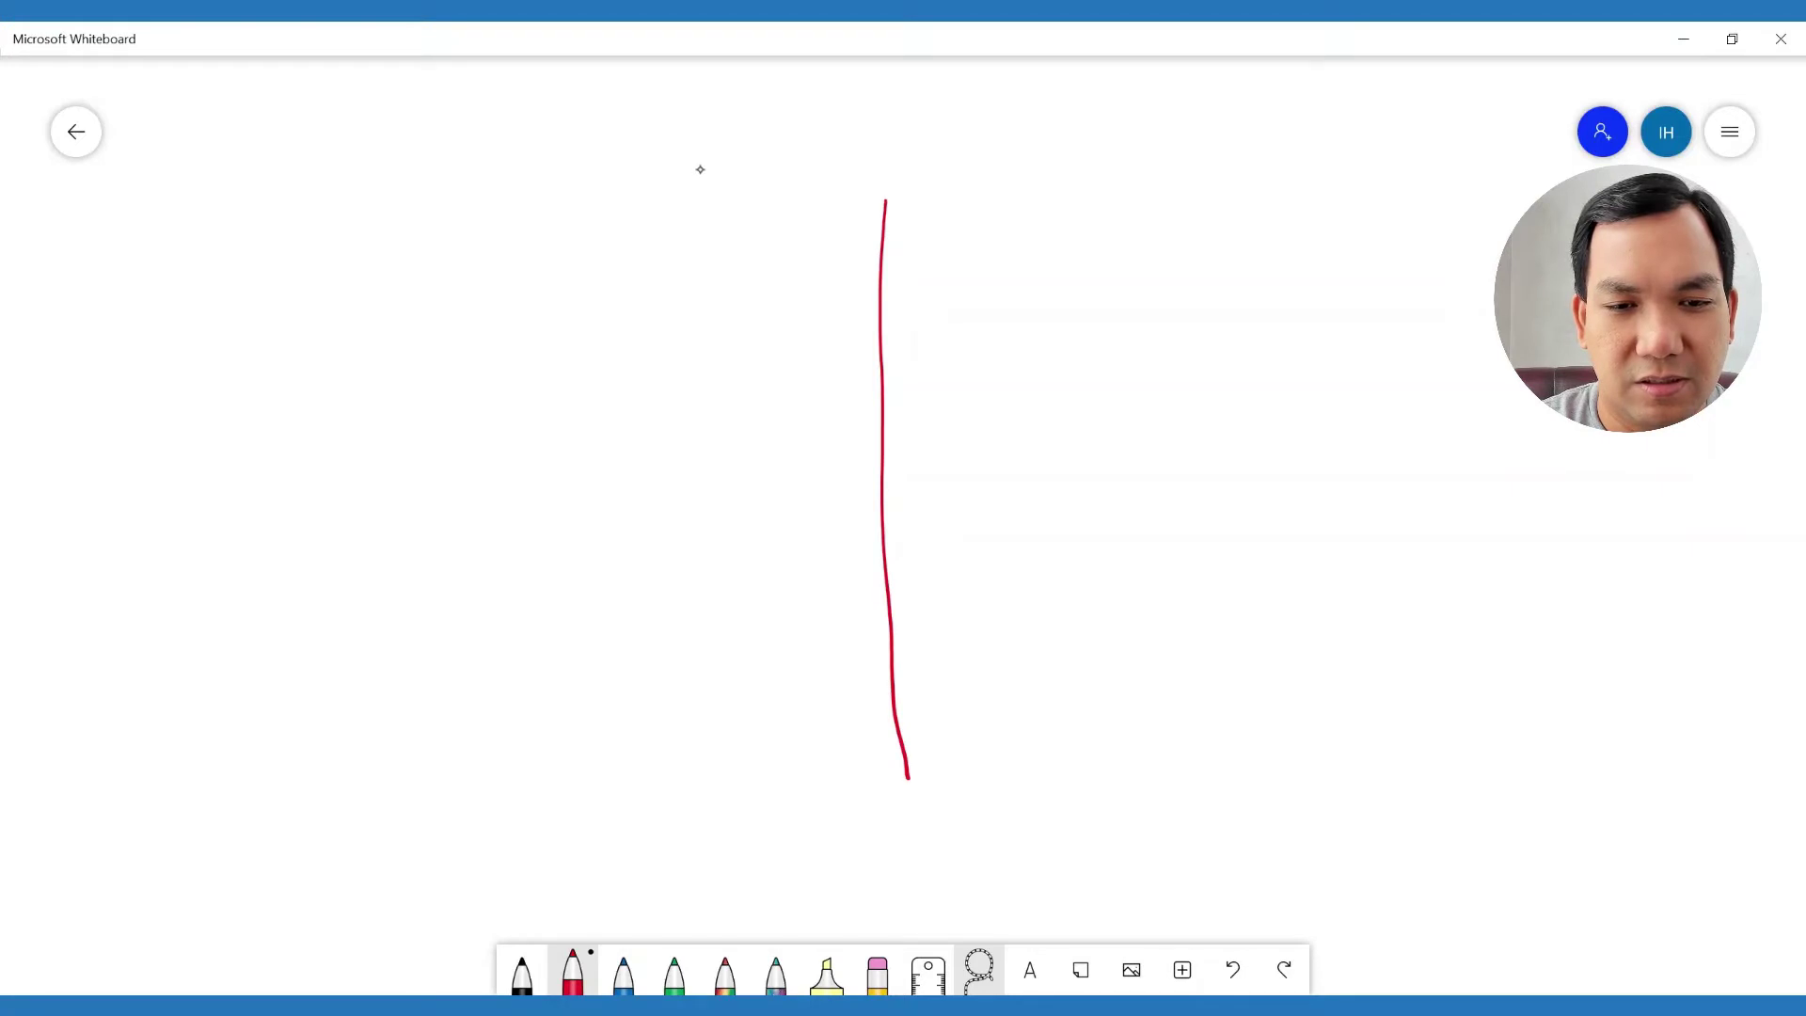
mouse_move(711, 154)
mouse_down()
mouse_move(699, 199)
mouse_move(749, 177)
mouse_up()
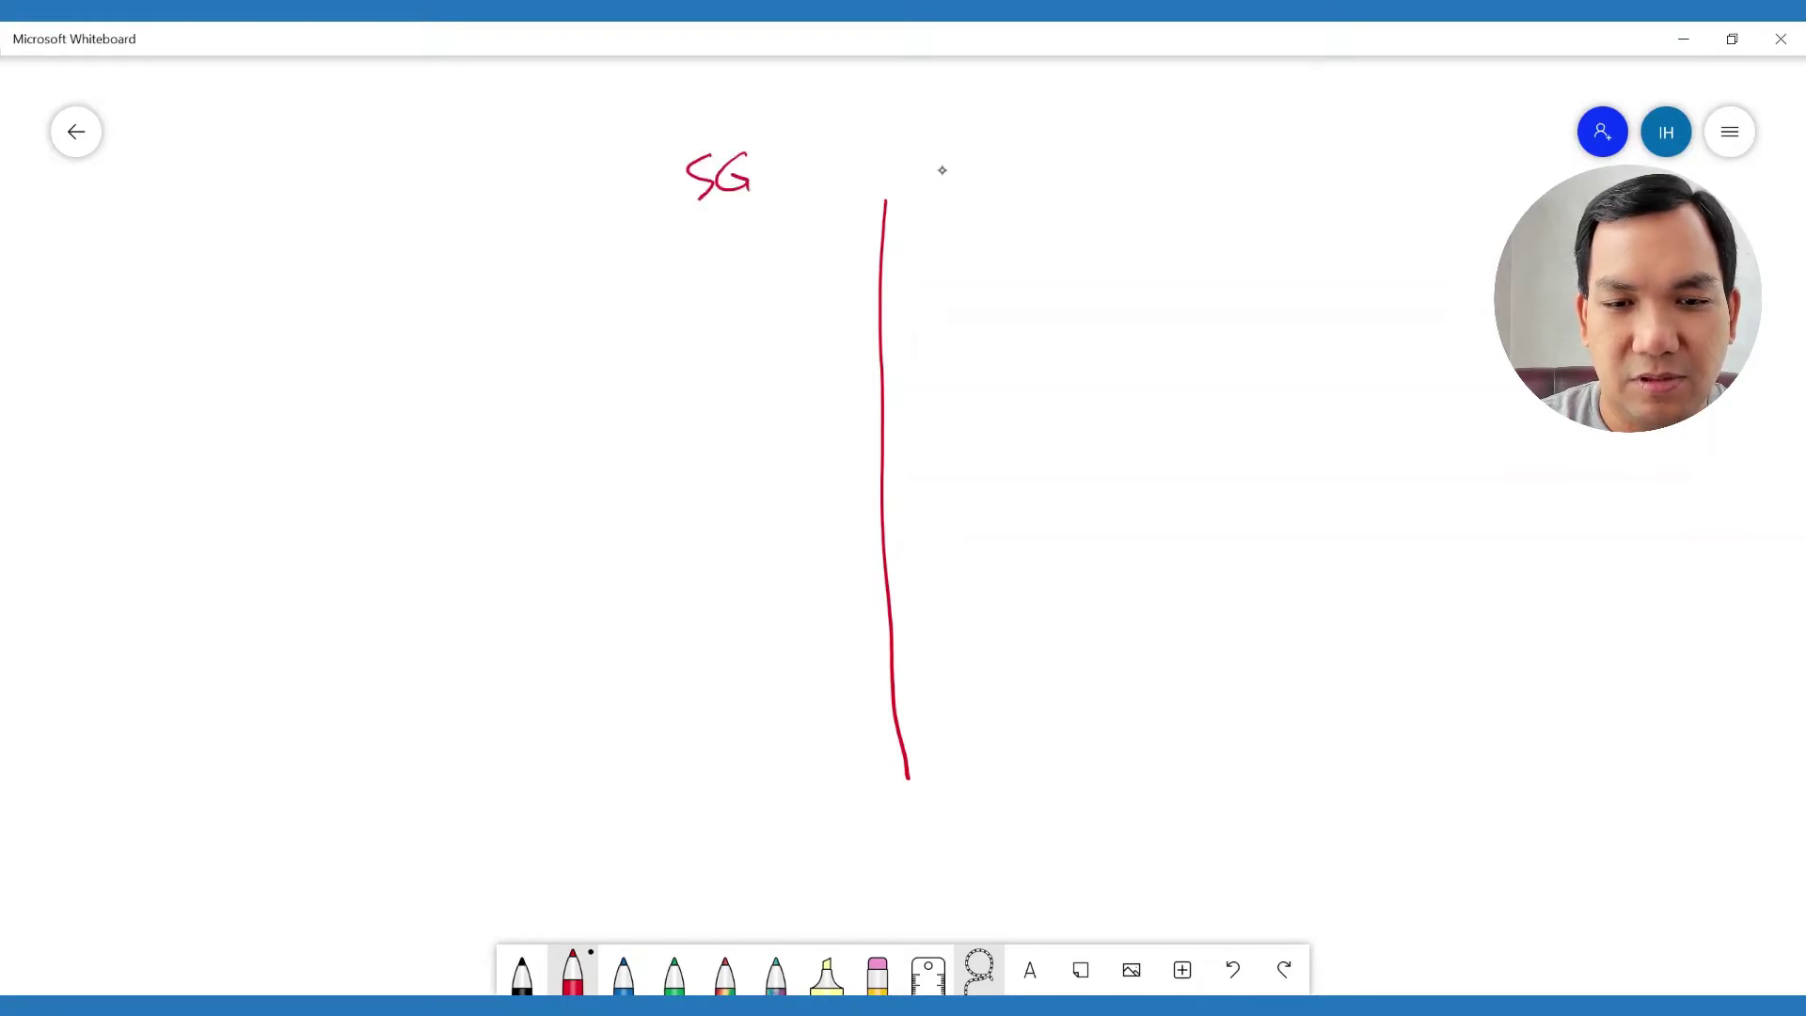
drag(952, 151, 955, 192)
mouse_move(979, 143)
mouse_down()
mouse_move(980, 186)
mouse_move(995, 161)
mouse_up()
mouse_move(1014, 149)
mouse_down()
mouse_move(992, 167)
mouse_move(1046, 179)
mouse_up()
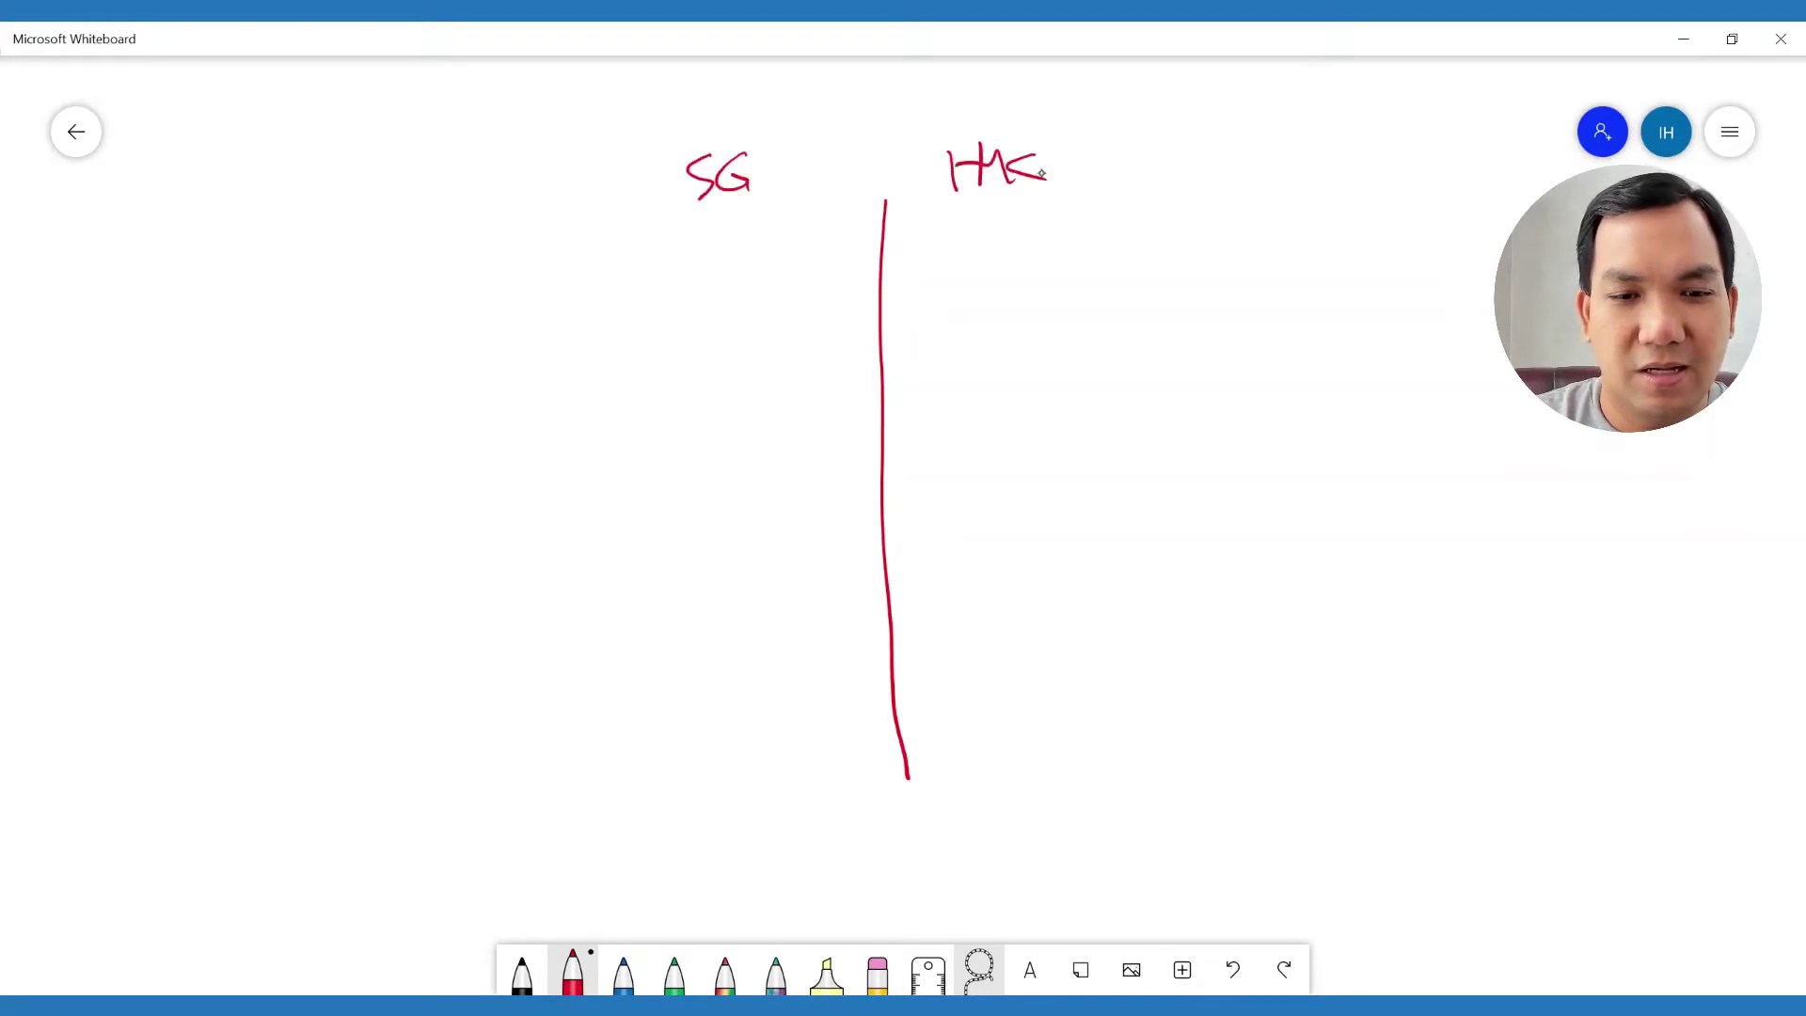
Step: Sketch two red server boxes on the SG side, one above the other, labelled WIN and LINUX
drag(622, 278, 643, 398)
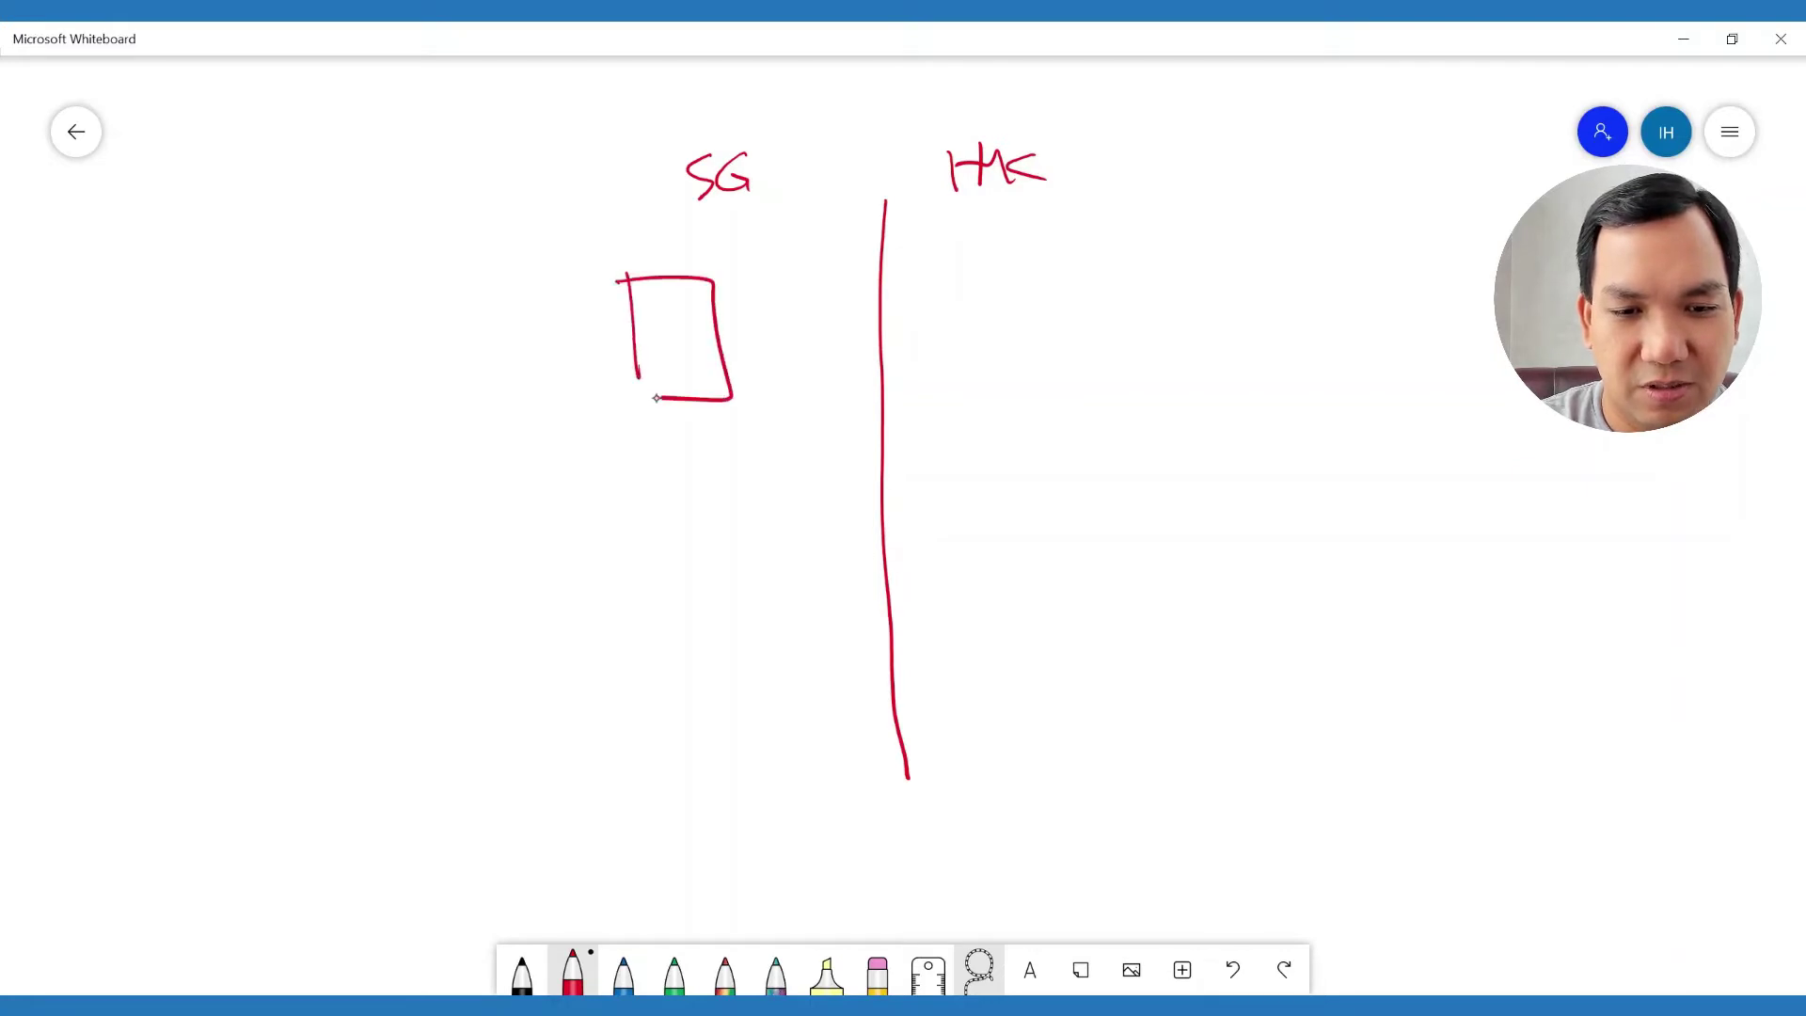
drag(642, 320, 686, 360)
drag(699, 361, 735, 384)
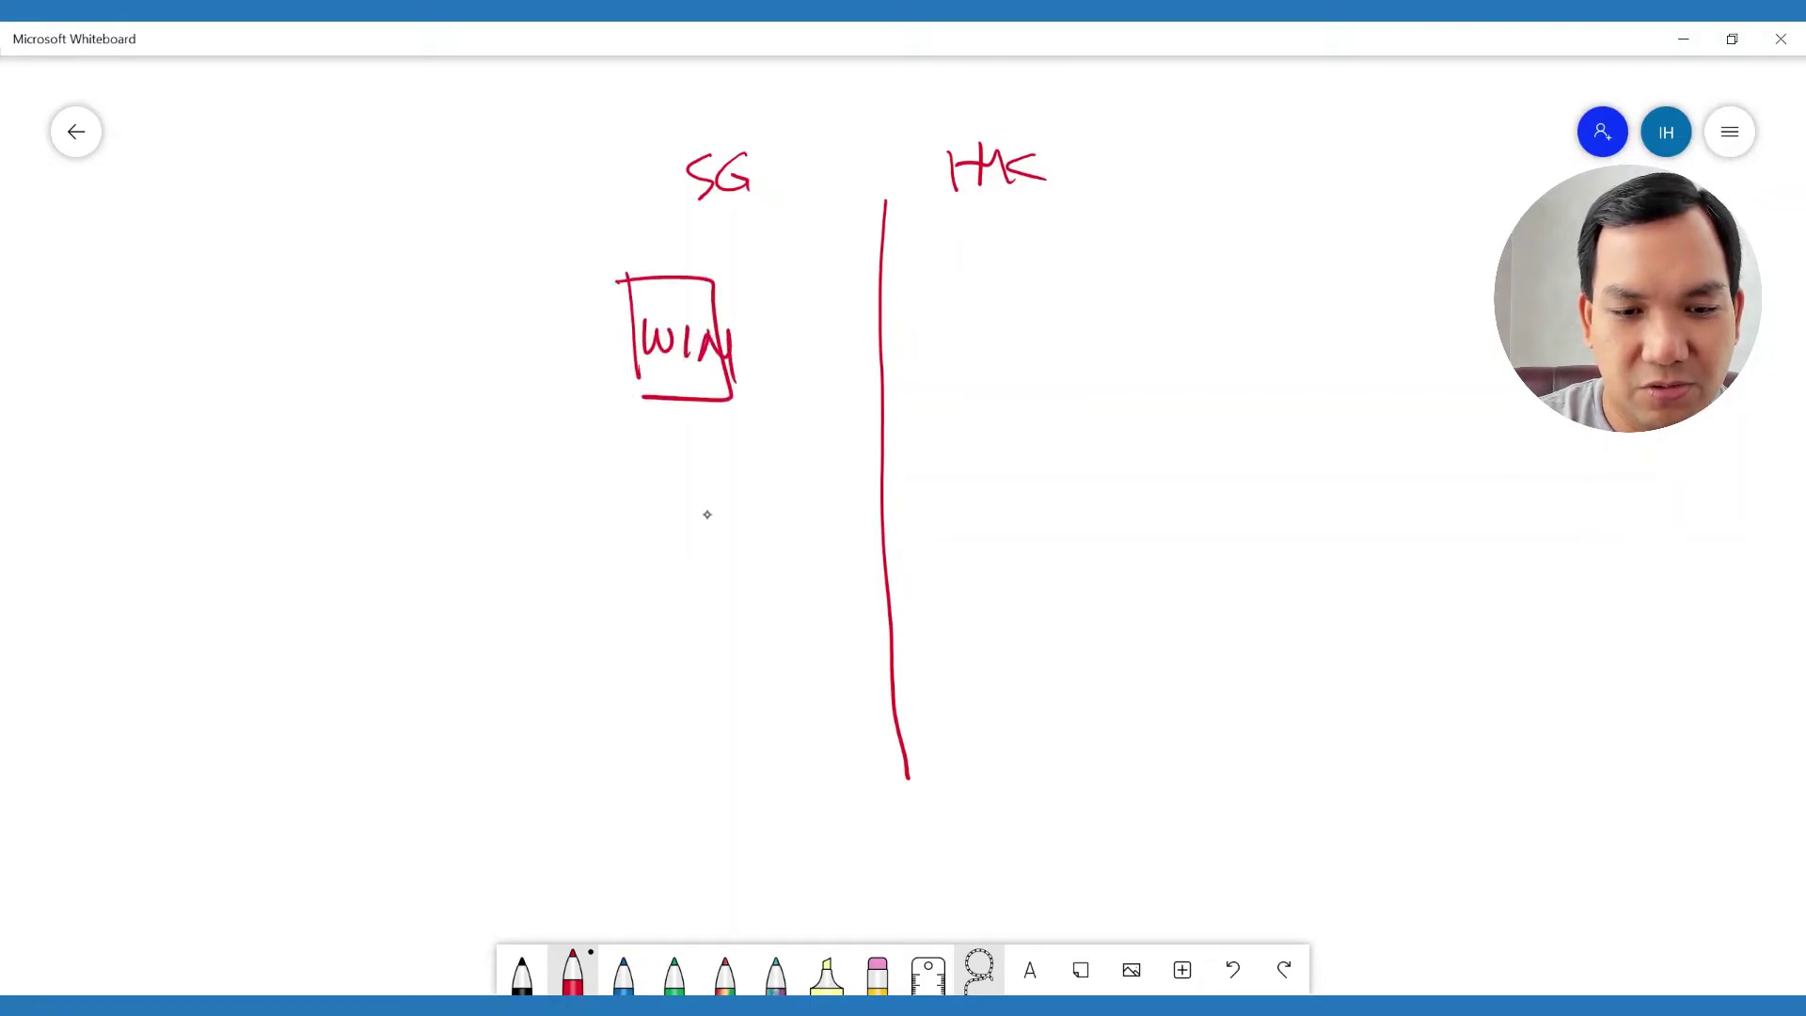
mouse_move(658, 503)
mouse_down()
mouse_move(661, 621)
mouse_move(698, 581)
mouse_up()
mouse_move(712, 547)
mouse_down()
mouse_move(712, 574)
mouse_move(764, 555)
mouse_up()
mouse_move(773, 552)
mouse_down()
mouse_move(796, 576)
mouse_move(775, 578)
mouse_up()
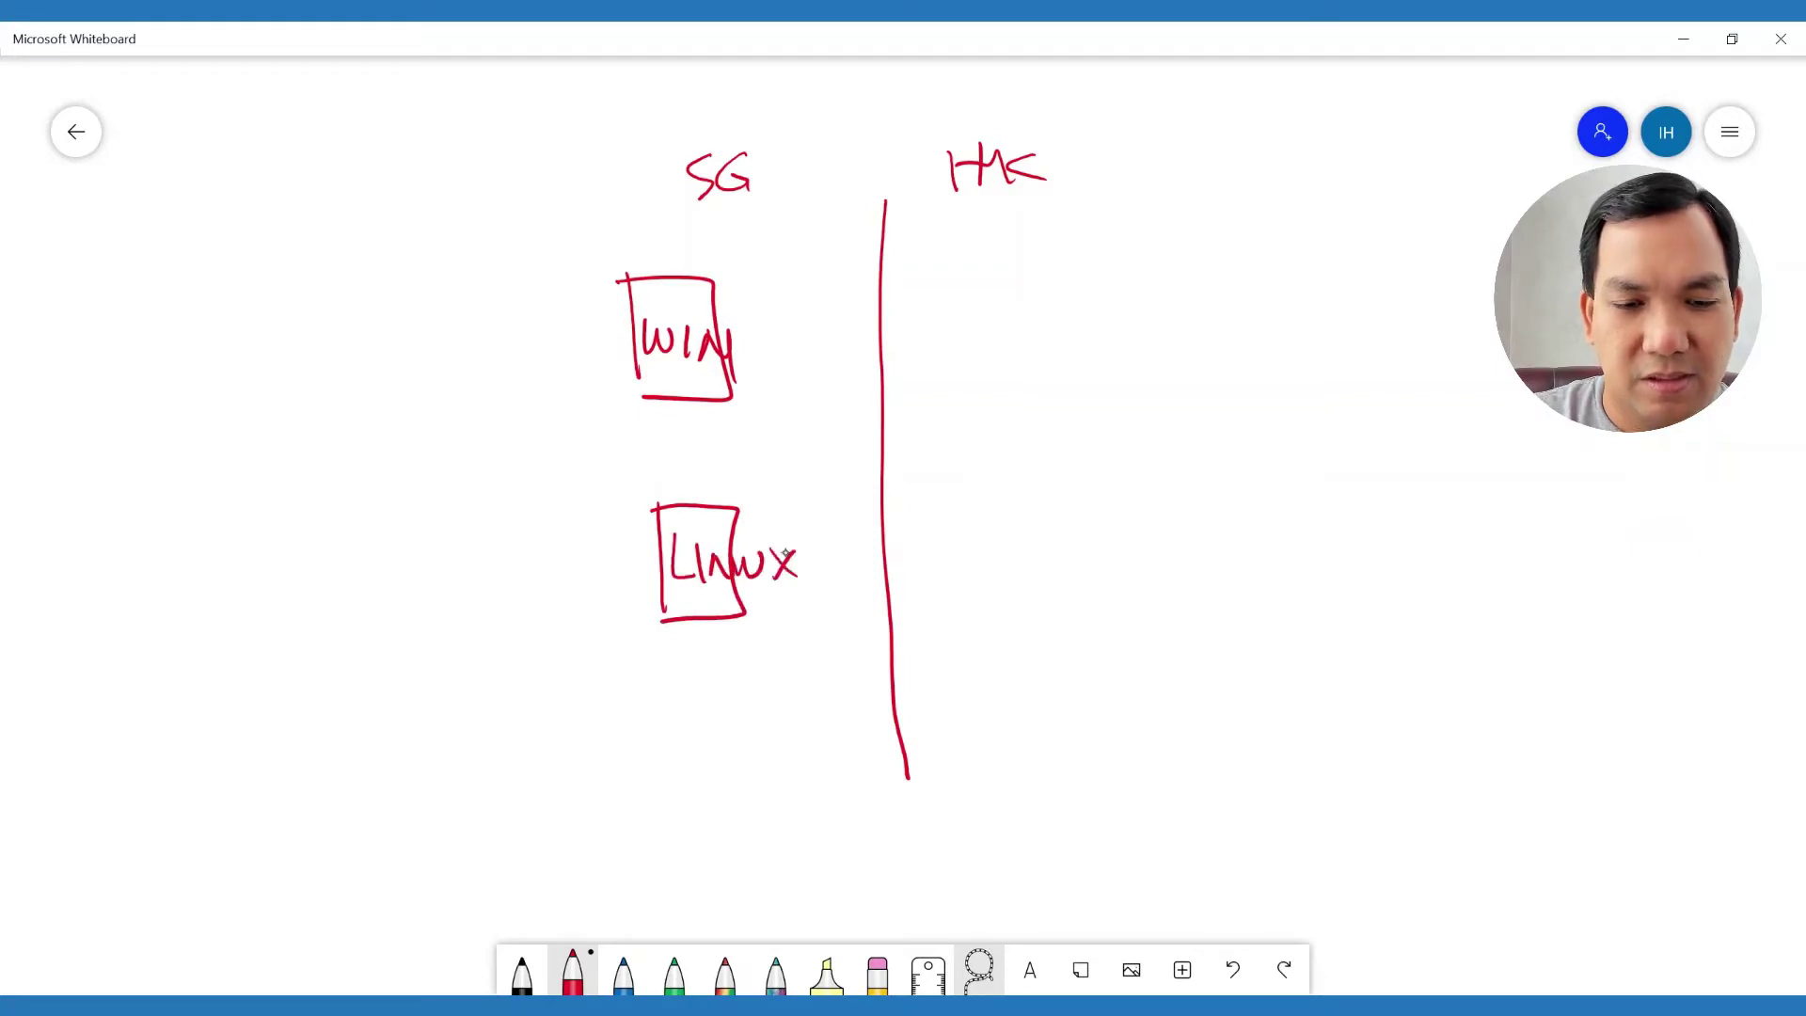
Step: Draw a red disk cylinder below each SG server and connect it to its box with a line
mouse_move(695, 401)
mouse_down()
mouse_move(694, 431)
mouse_move(760, 432)
mouse_up()
mouse_move(765, 431)
mouse_down()
mouse_move(787, 414)
mouse_move(814, 431)
mouse_up()
mouse_move(762, 434)
mouse_down()
mouse_move(766, 484)
mouse_move(813, 484)
mouse_up()
drag(769, 489, 813, 495)
drag(720, 621, 757, 655)
mouse_move(783, 645)
mouse_down()
mouse_move(804, 640)
mouse_move(810, 660)
mouse_move(766, 729)
mouse_up()
drag(810, 658, 814, 732)
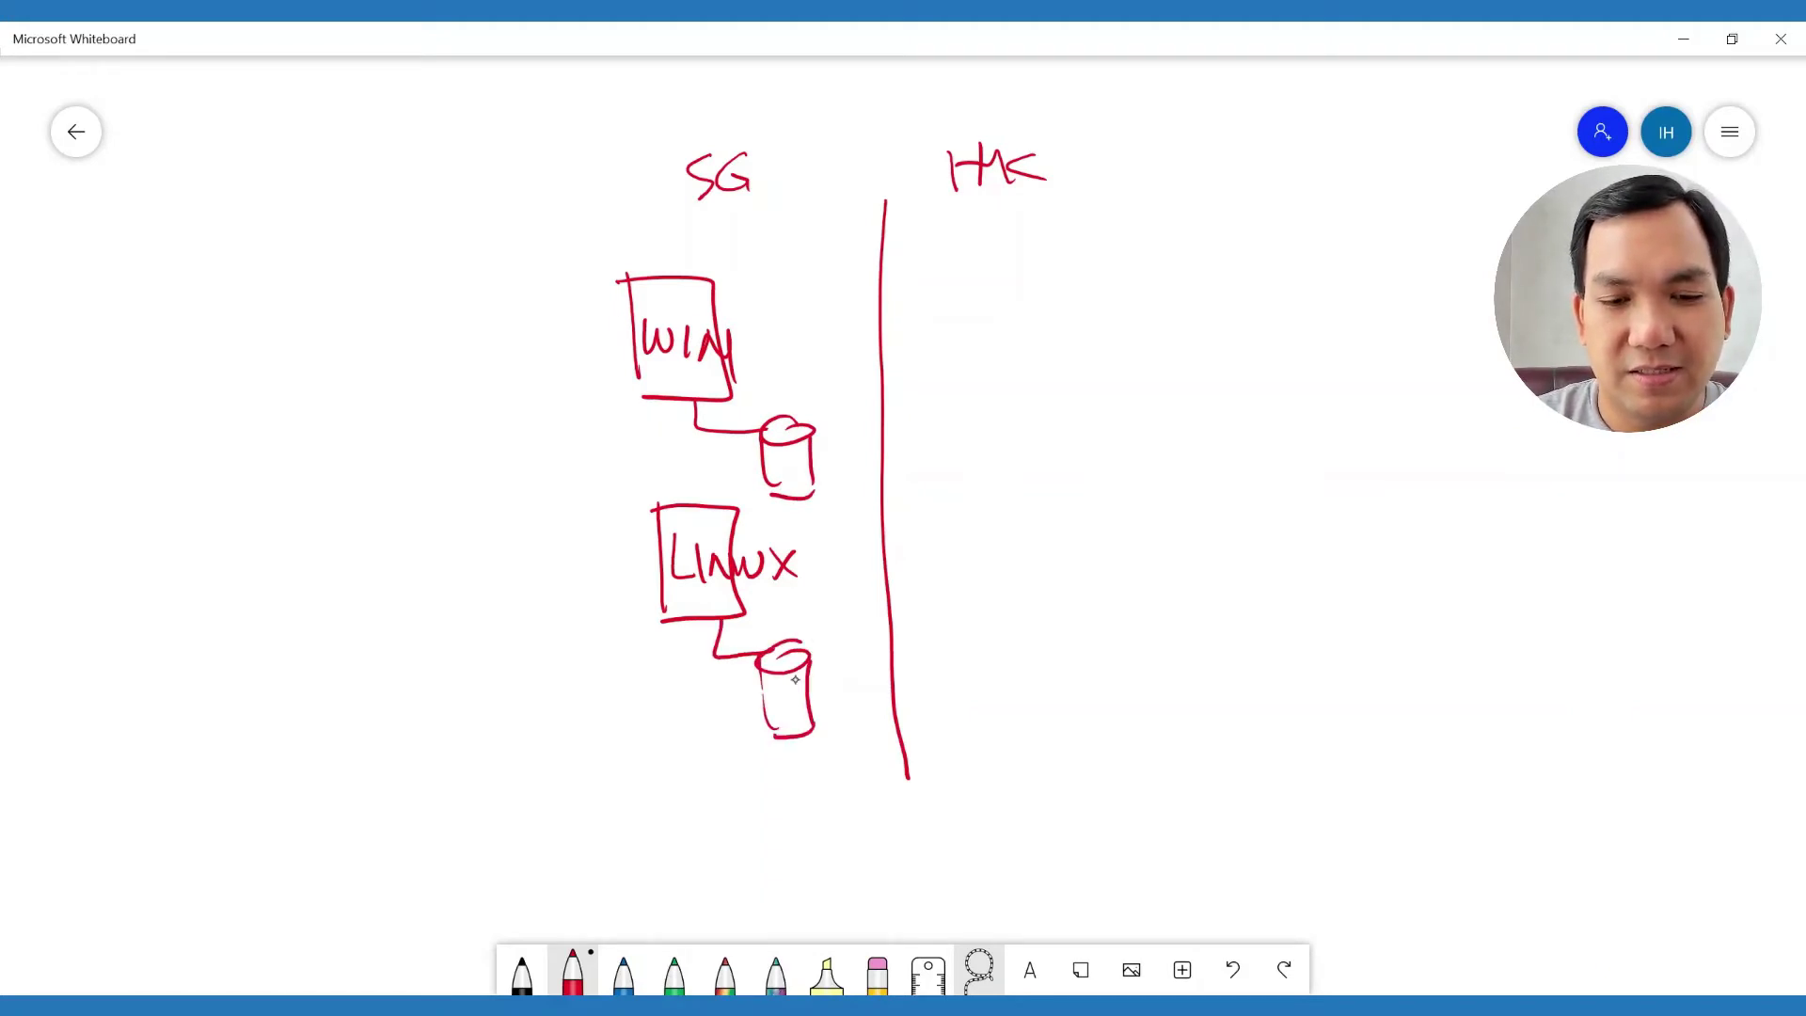
Step: Draw a blue arrow from each SG disk across the divider to a matching blue disk cylinder on the HK side
click(623, 974)
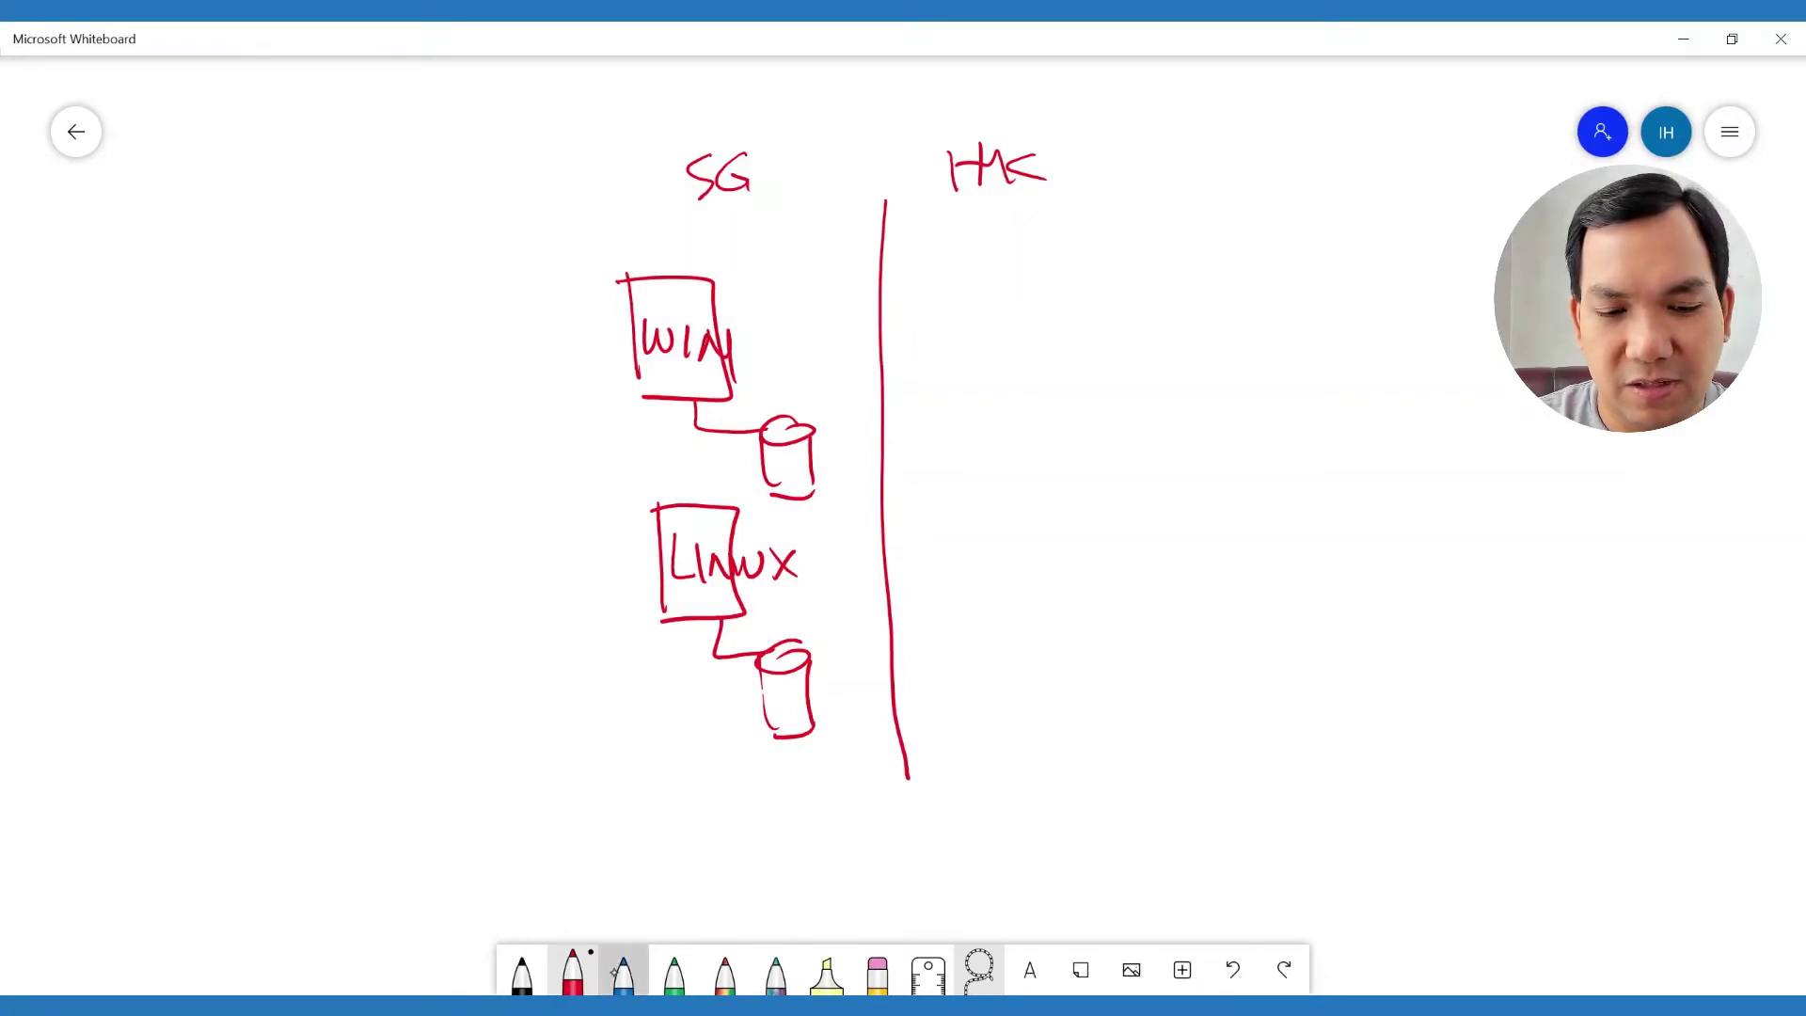
mouse_move(817, 464)
mouse_down()
mouse_move(944, 461)
mouse_move(967, 435)
mouse_move(1032, 428)
mouse_up()
drag(966, 433, 970, 496)
mouse_move(1032, 429)
mouse_down()
mouse_move(1037, 494)
mouse_move(983, 501)
mouse_up()
drag(817, 704, 931, 703)
mouse_move(1001, 651)
mouse_down()
mouse_move(1035, 658)
mouse_move(988, 708)
mouse_up()
drag(1033, 656, 1037, 719)
mouse_move(988, 708)
mouse_down()
mouse_move(1011, 729)
mouse_move(1035, 719)
mouse_up()
Step: Label both blue disk replication arrows ASR
drag(849, 679, 859, 645)
mouse_move(860, 646)
mouse_down()
mouse_move(871, 678)
mouse_move(898, 681)
mouse_up()
drag(900, 651, 928, 667)
drag(843, 453, 889, 446)
drag(892, 423, 915, 442)
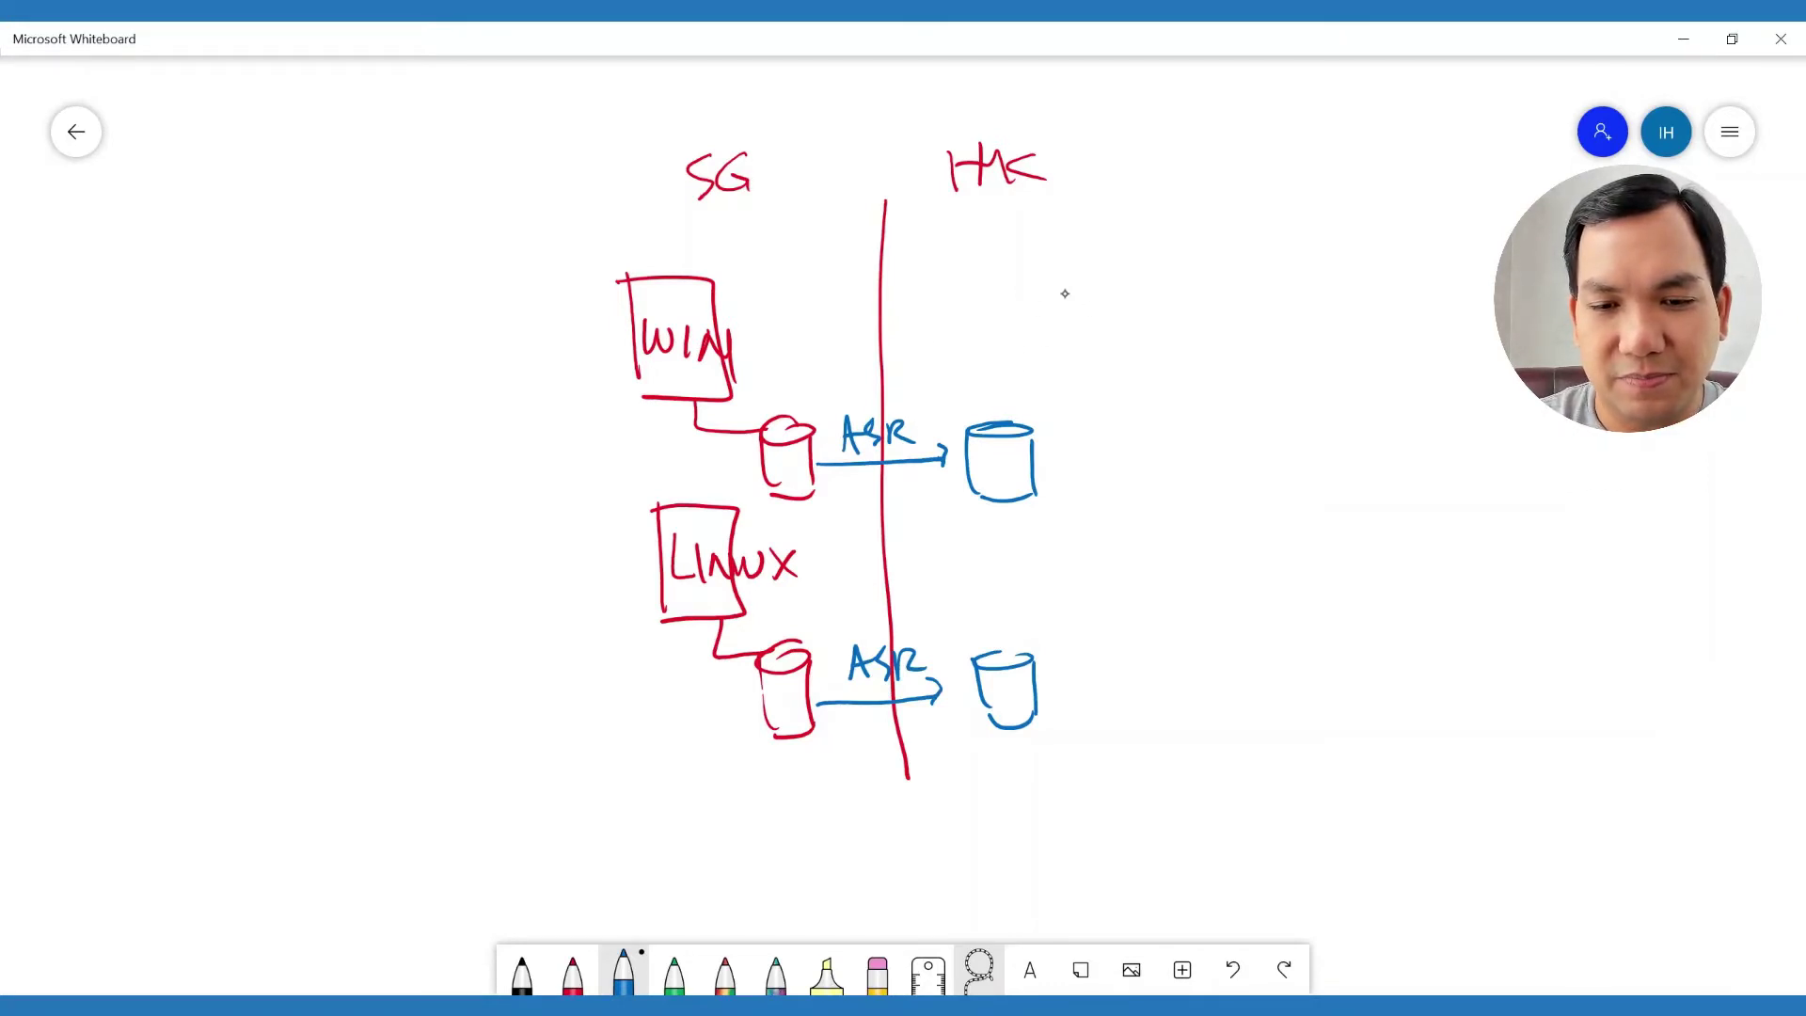
Step: Draw a blue WIN server connected to the upper HK disk, with an ASR arrow from the SG WIN server and a small arrow pointing at it
mouse_move(1061, 282)
mouse_down()
mouse_move(1058, 388)
mouse_move(1141, 391)
mouse_move(1047, 390)
mouse_move(1015, 425)
mouse_up()
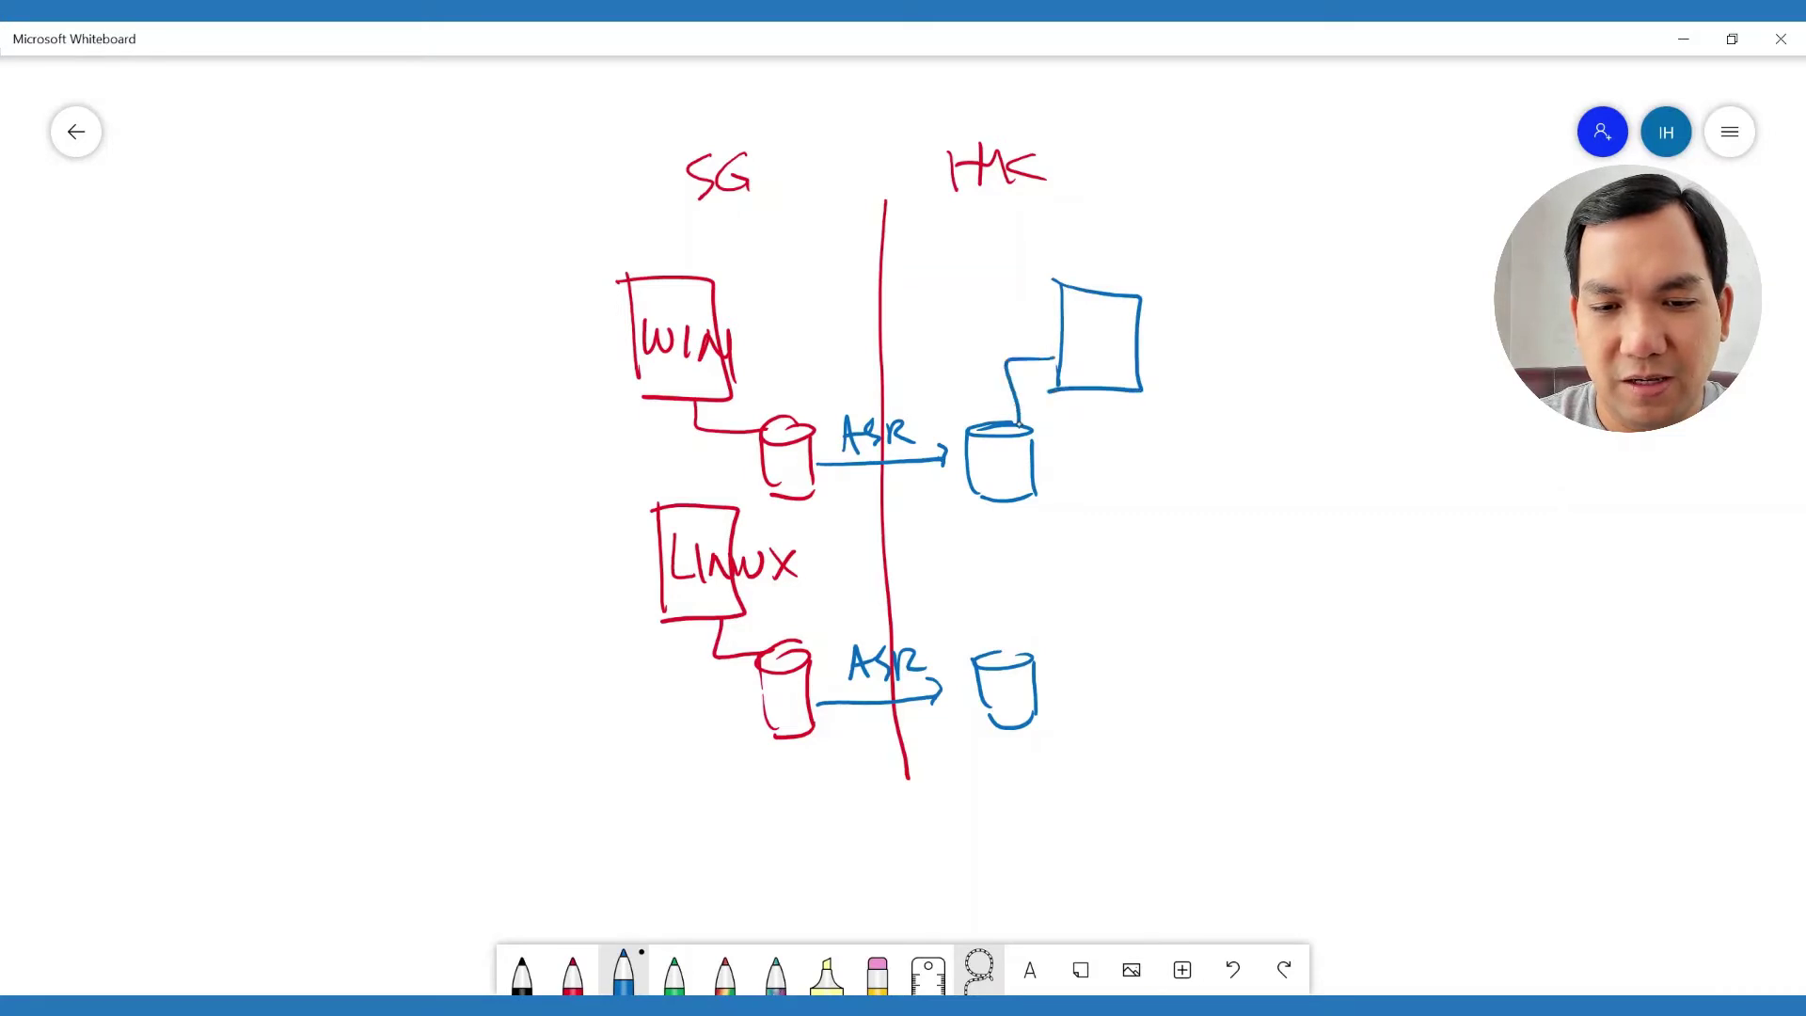
drag(1080, 331, 1147, 358)
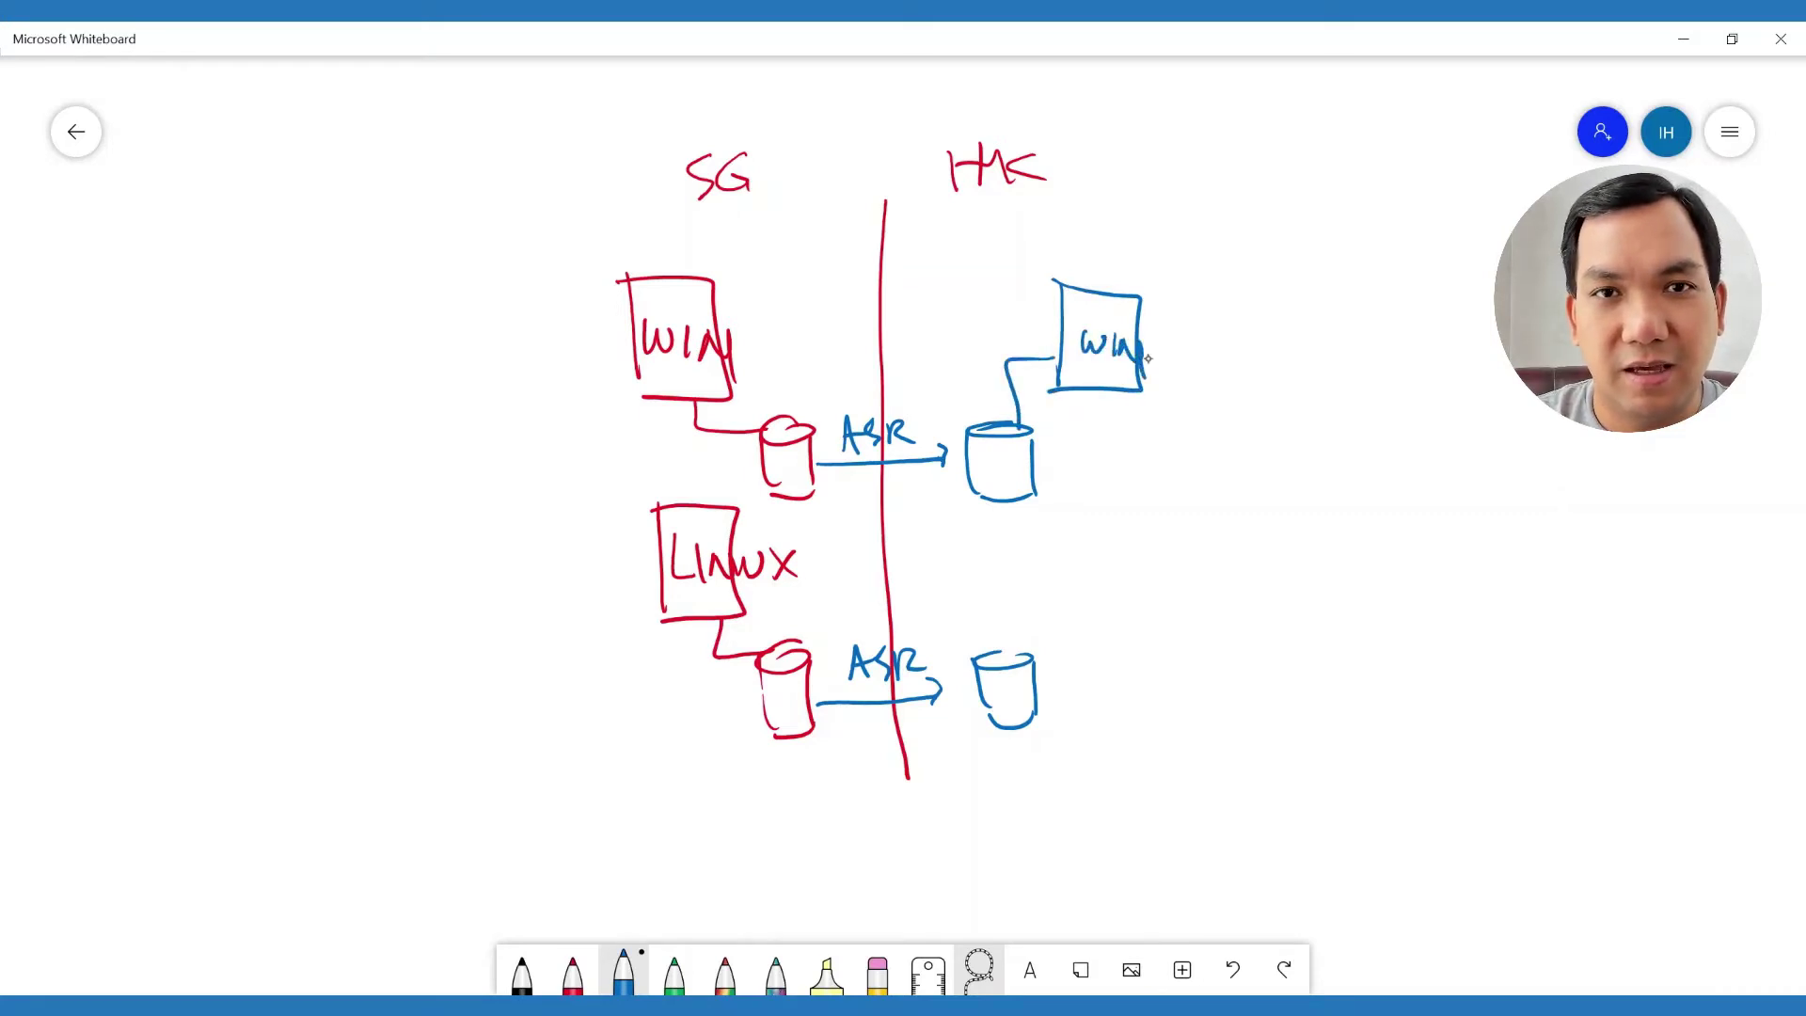
mouse_move(732, 307)
mouse_down()
mouse_move(1051, 320)
mouse_move(1032, 348)
mouse_up()
mouse_move(894, 311)
mouse_down()
mouse_move(917, 280)
mouse_move(908, 307)
mouse_move(963, 307)
mouse_up()
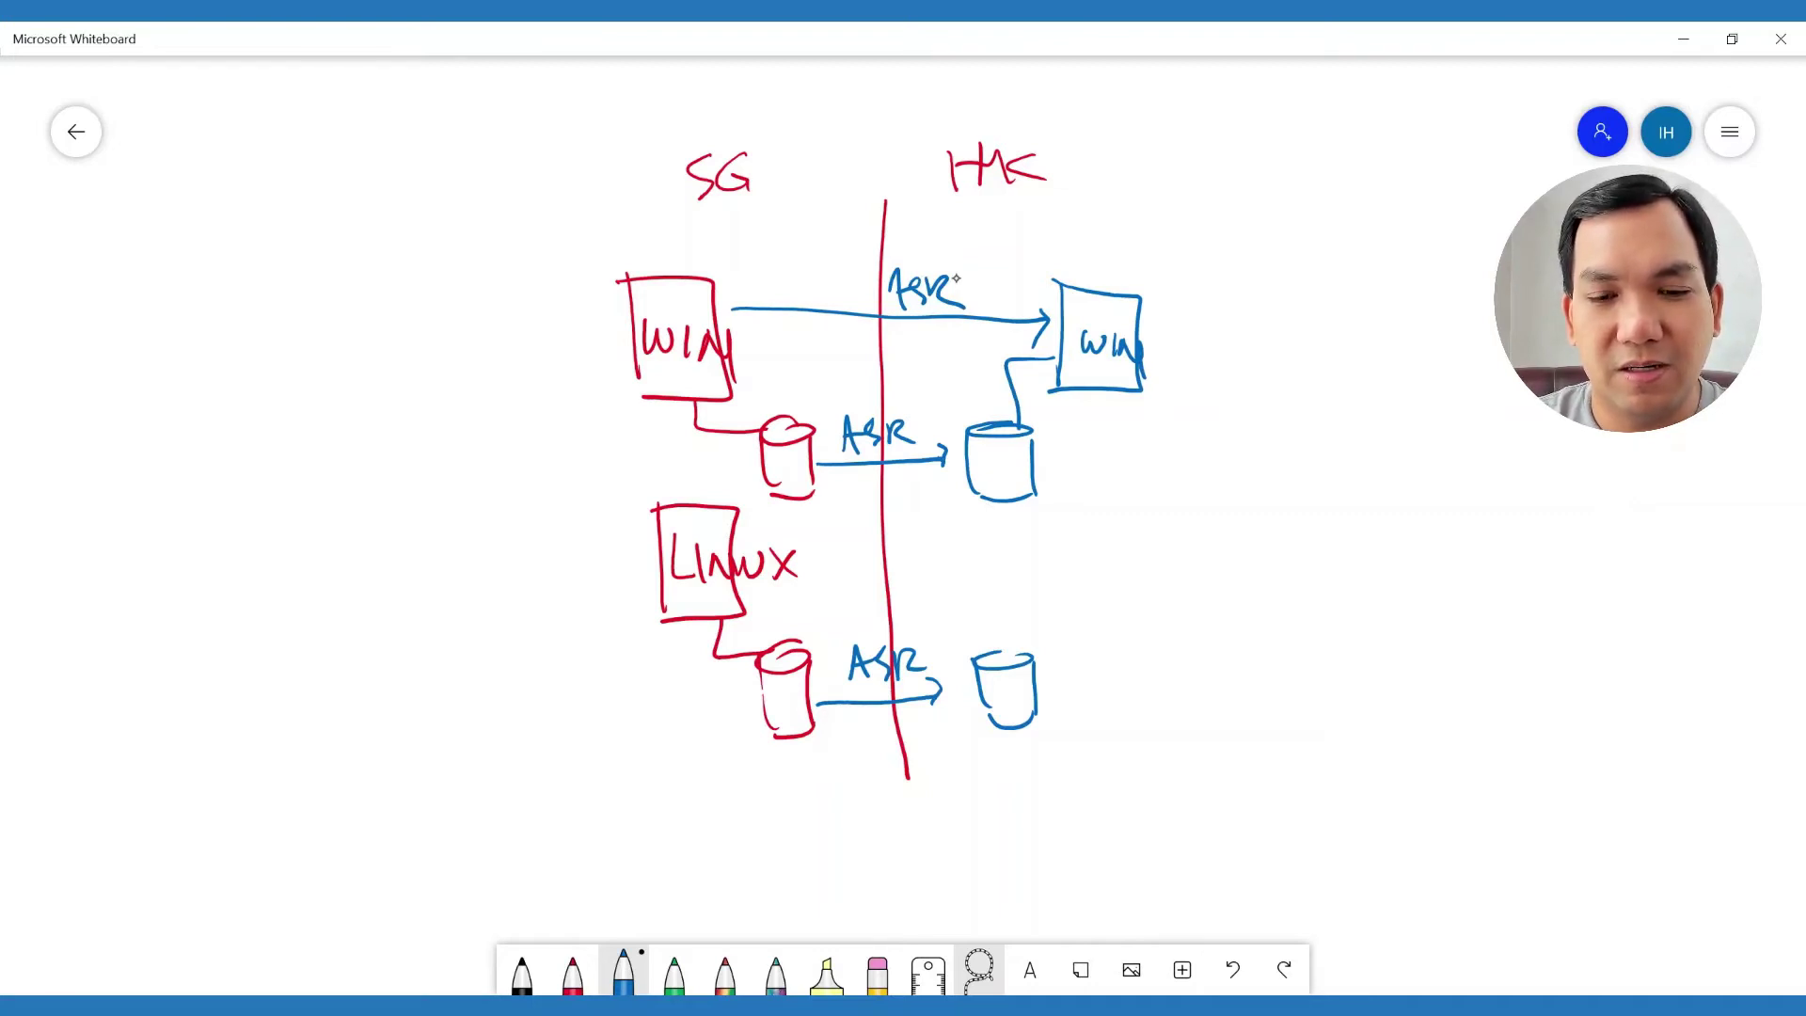
mouse_move(1208, 235)
mouse_down()
mouse_move(1160, 285)
mouse_move(1184, 287)
mouse_up()
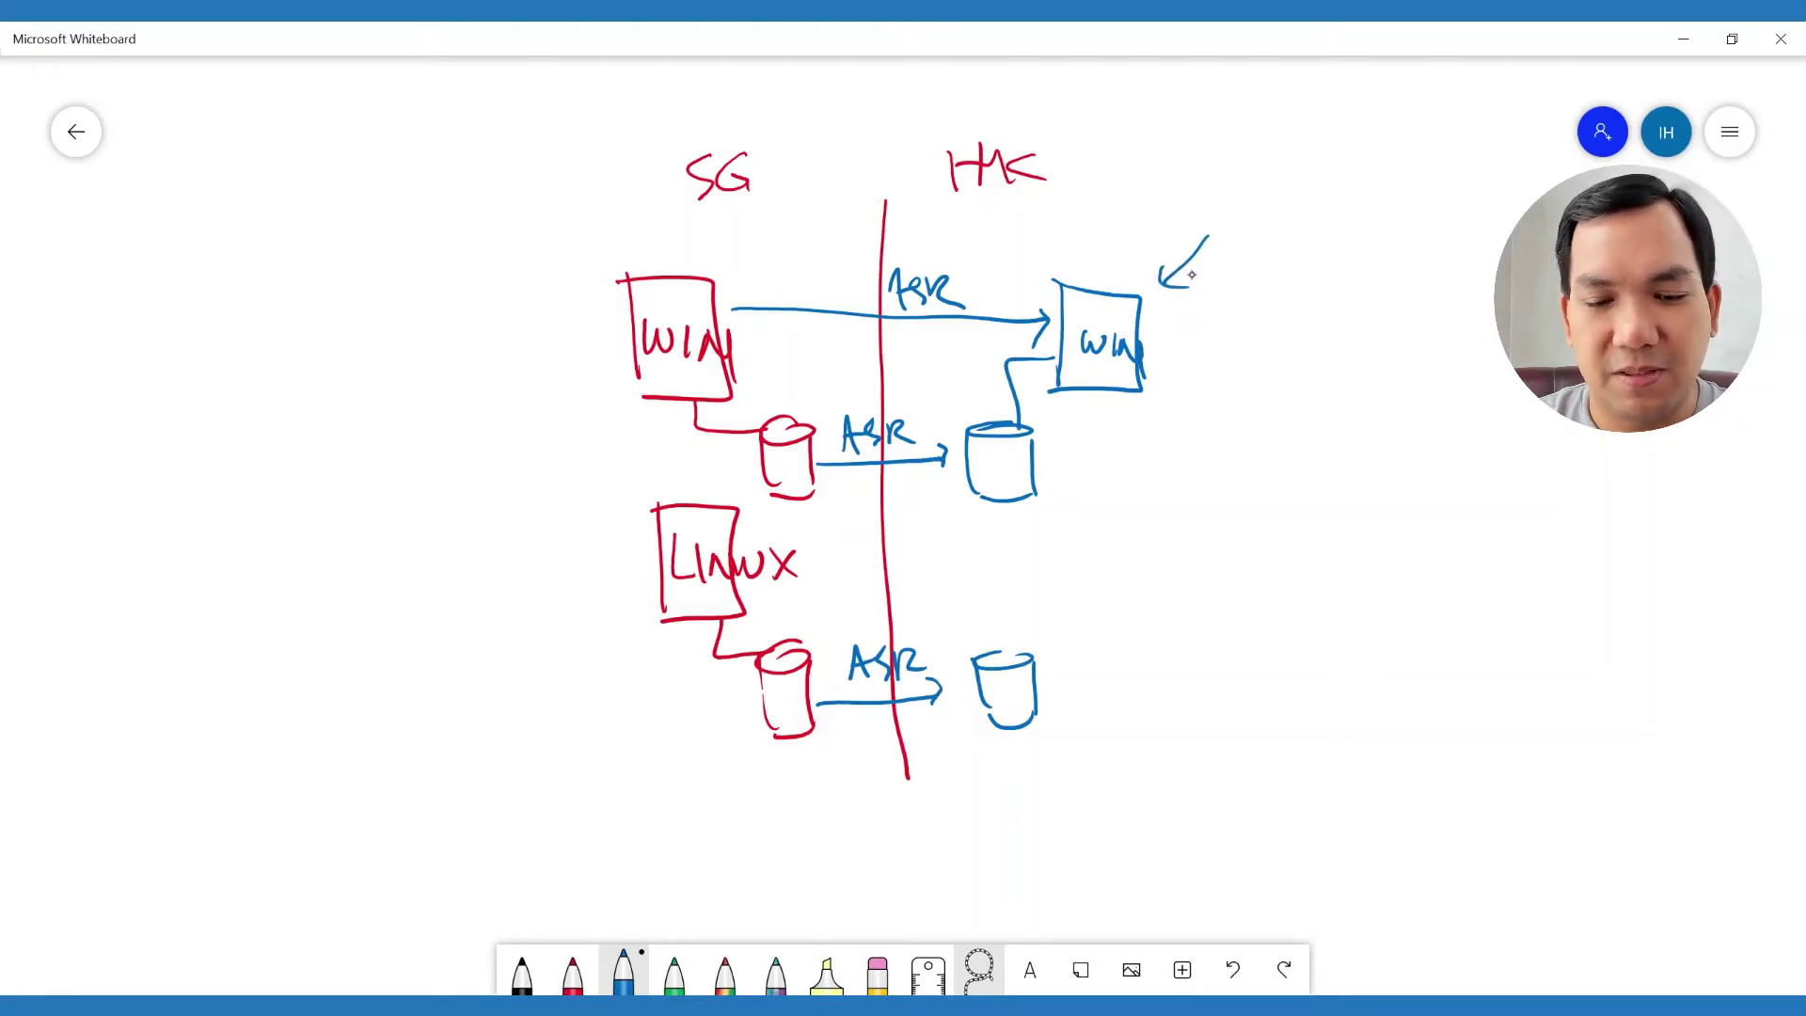
Step: Sketch a matching blue Linux server on the HK side above the lower disk
mouse_move(1096, 534)
mouse_down()
mouse_move(1106, 619)
mouse_move(1188, 616)
mouse_move(1112, 617)
mouse_up()
mouse_move(1118, 558)
mouse_down()
mouse_move(1153, 591)
mouse_move(1210, 564)
mouse_move(1239, 583)
mouse_up()
drag(1238, 559, 1217, 585)
click(1146, 548)
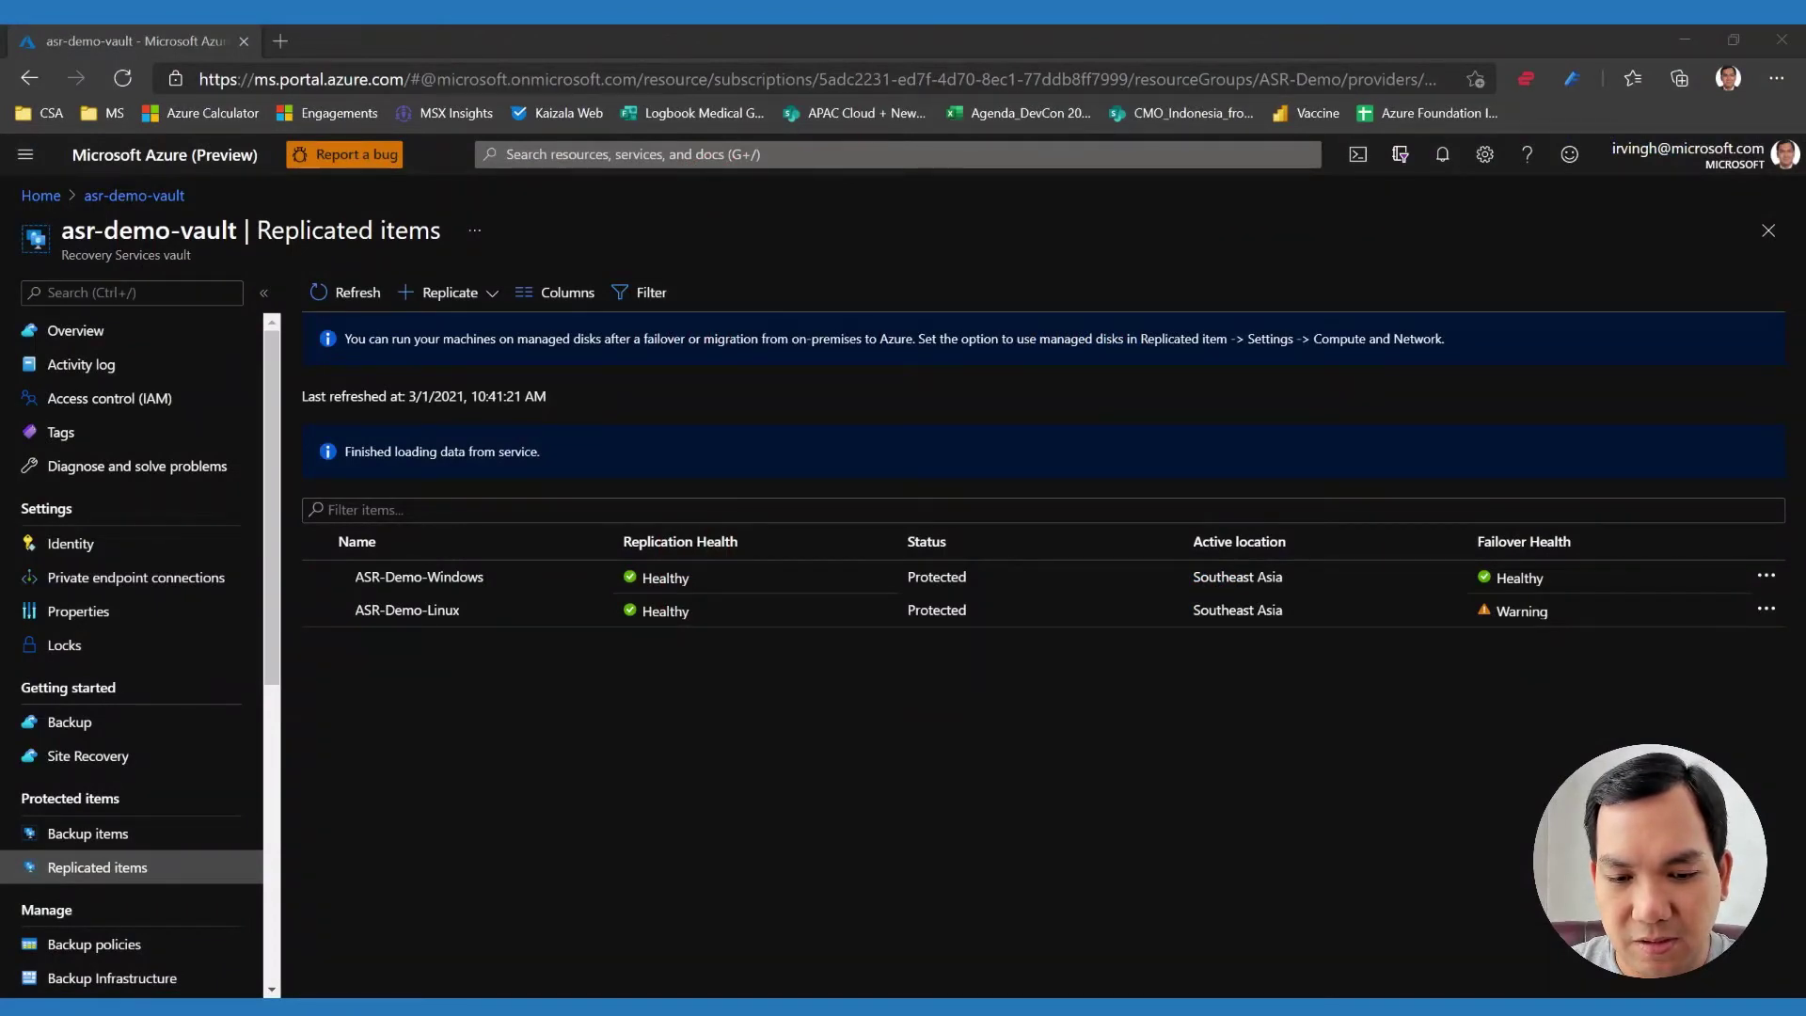
Step: In the Azure portal, start a test failover of the replicated item ASR-Demo-Linux into the virtual network ASR-Demo-Target-vnet
click(405, 510)
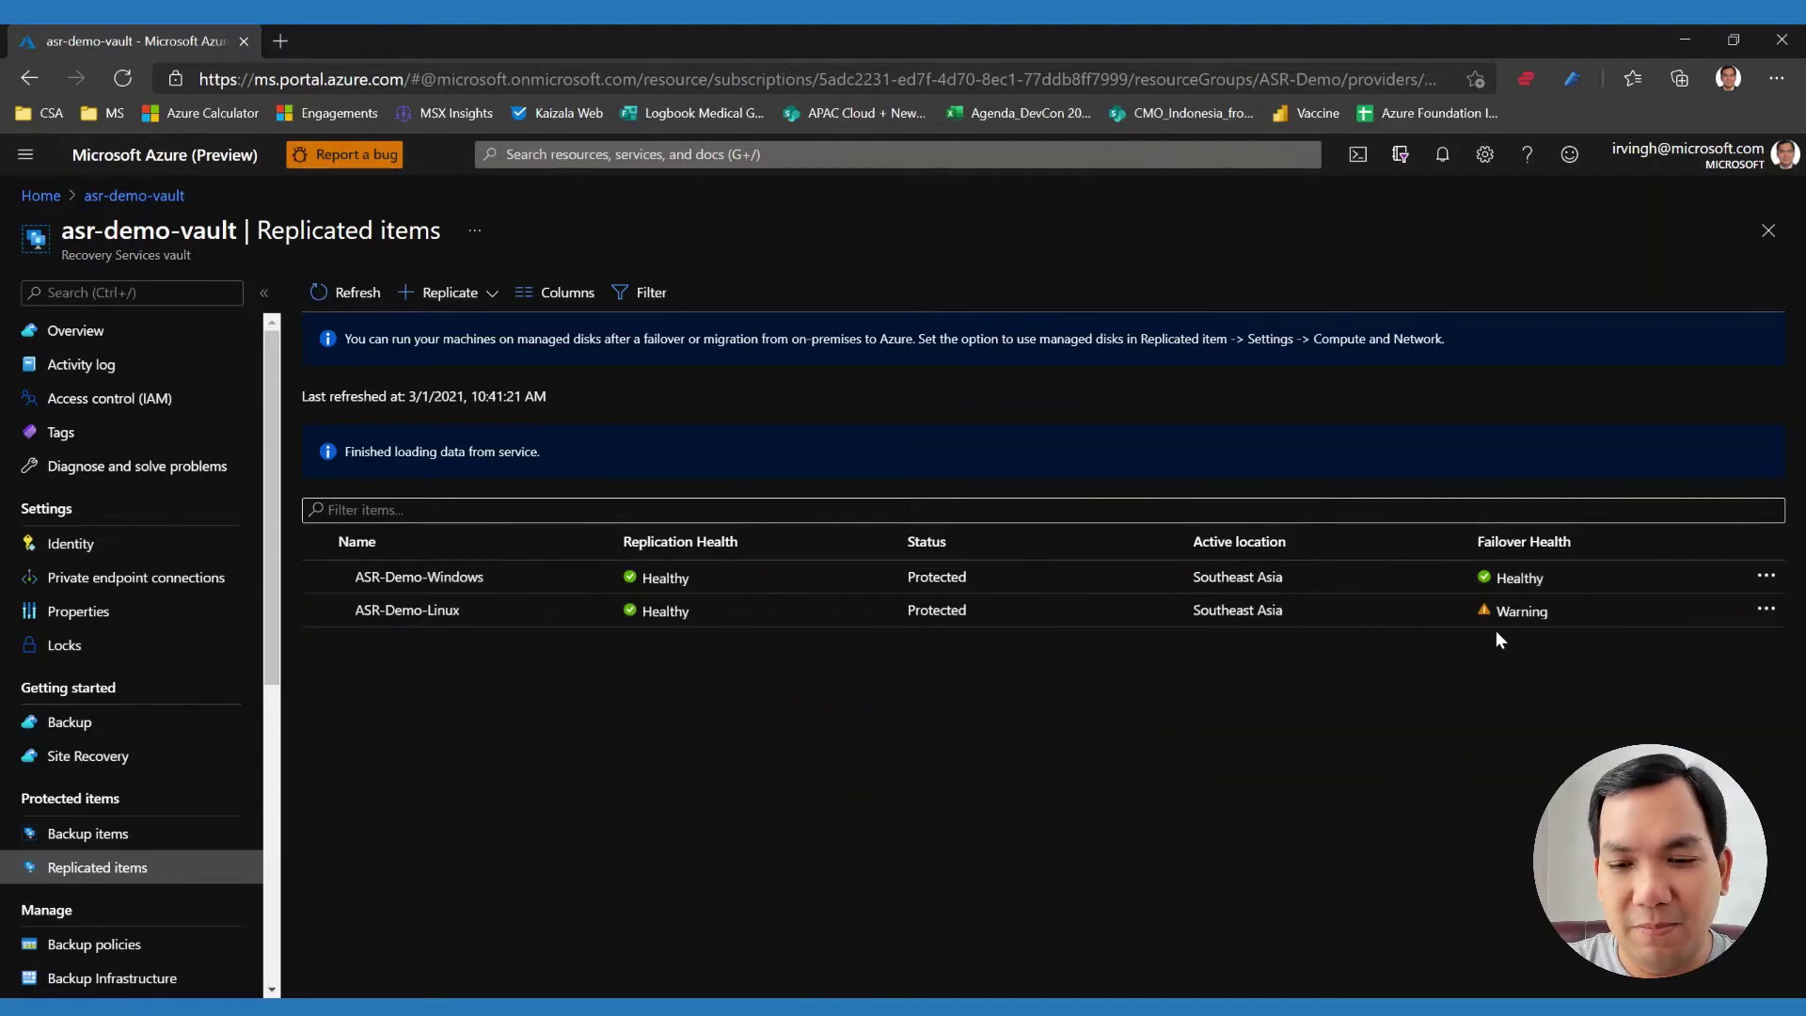
click(1337, 621)
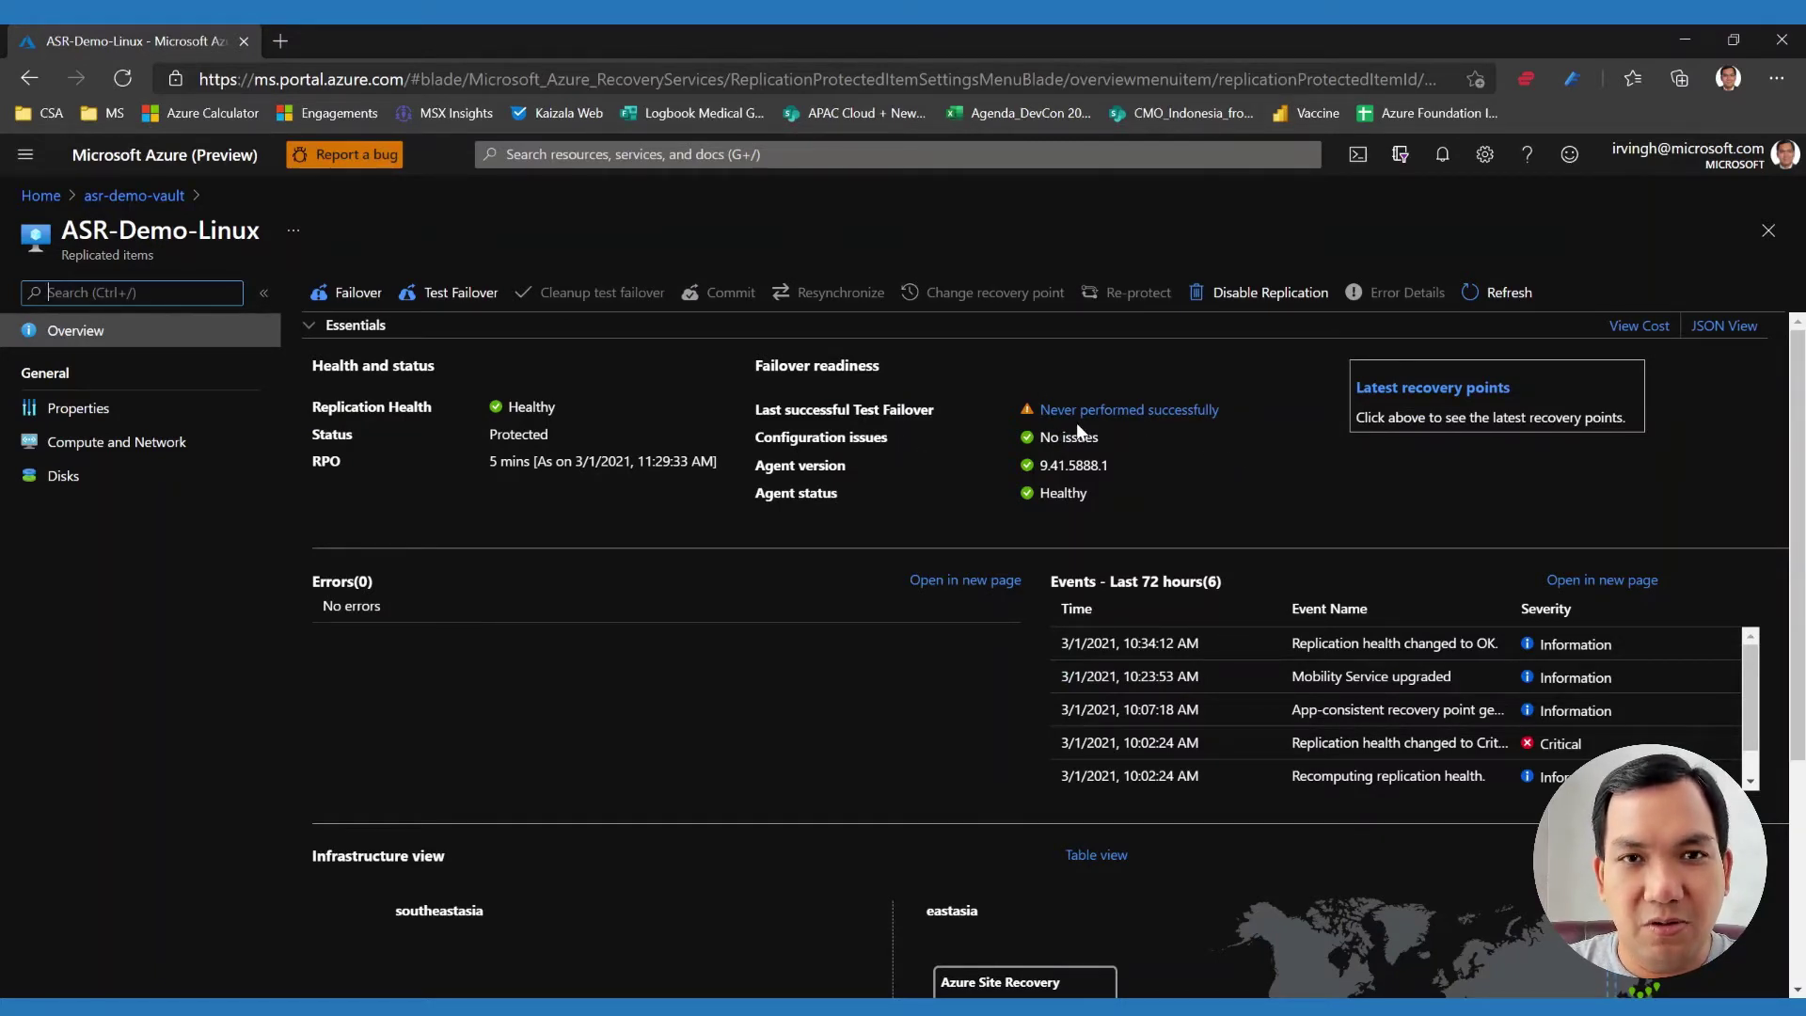
click(460, 292)
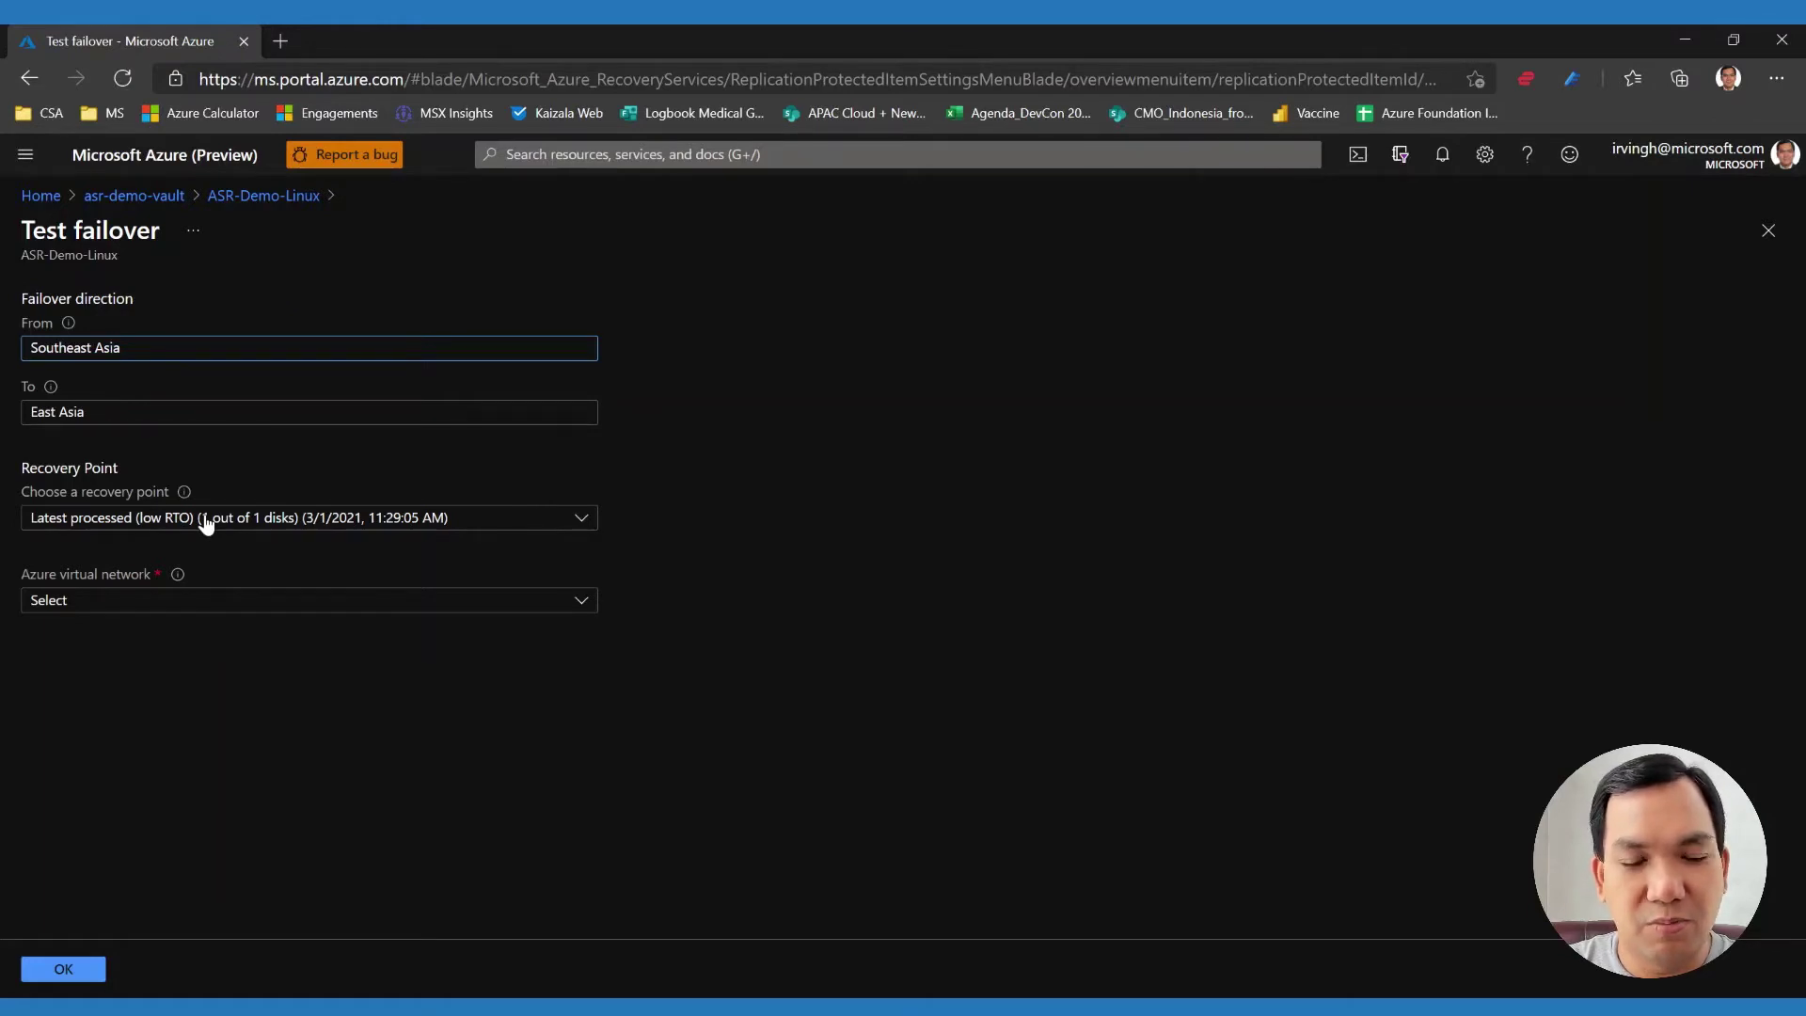
click(273, 607)
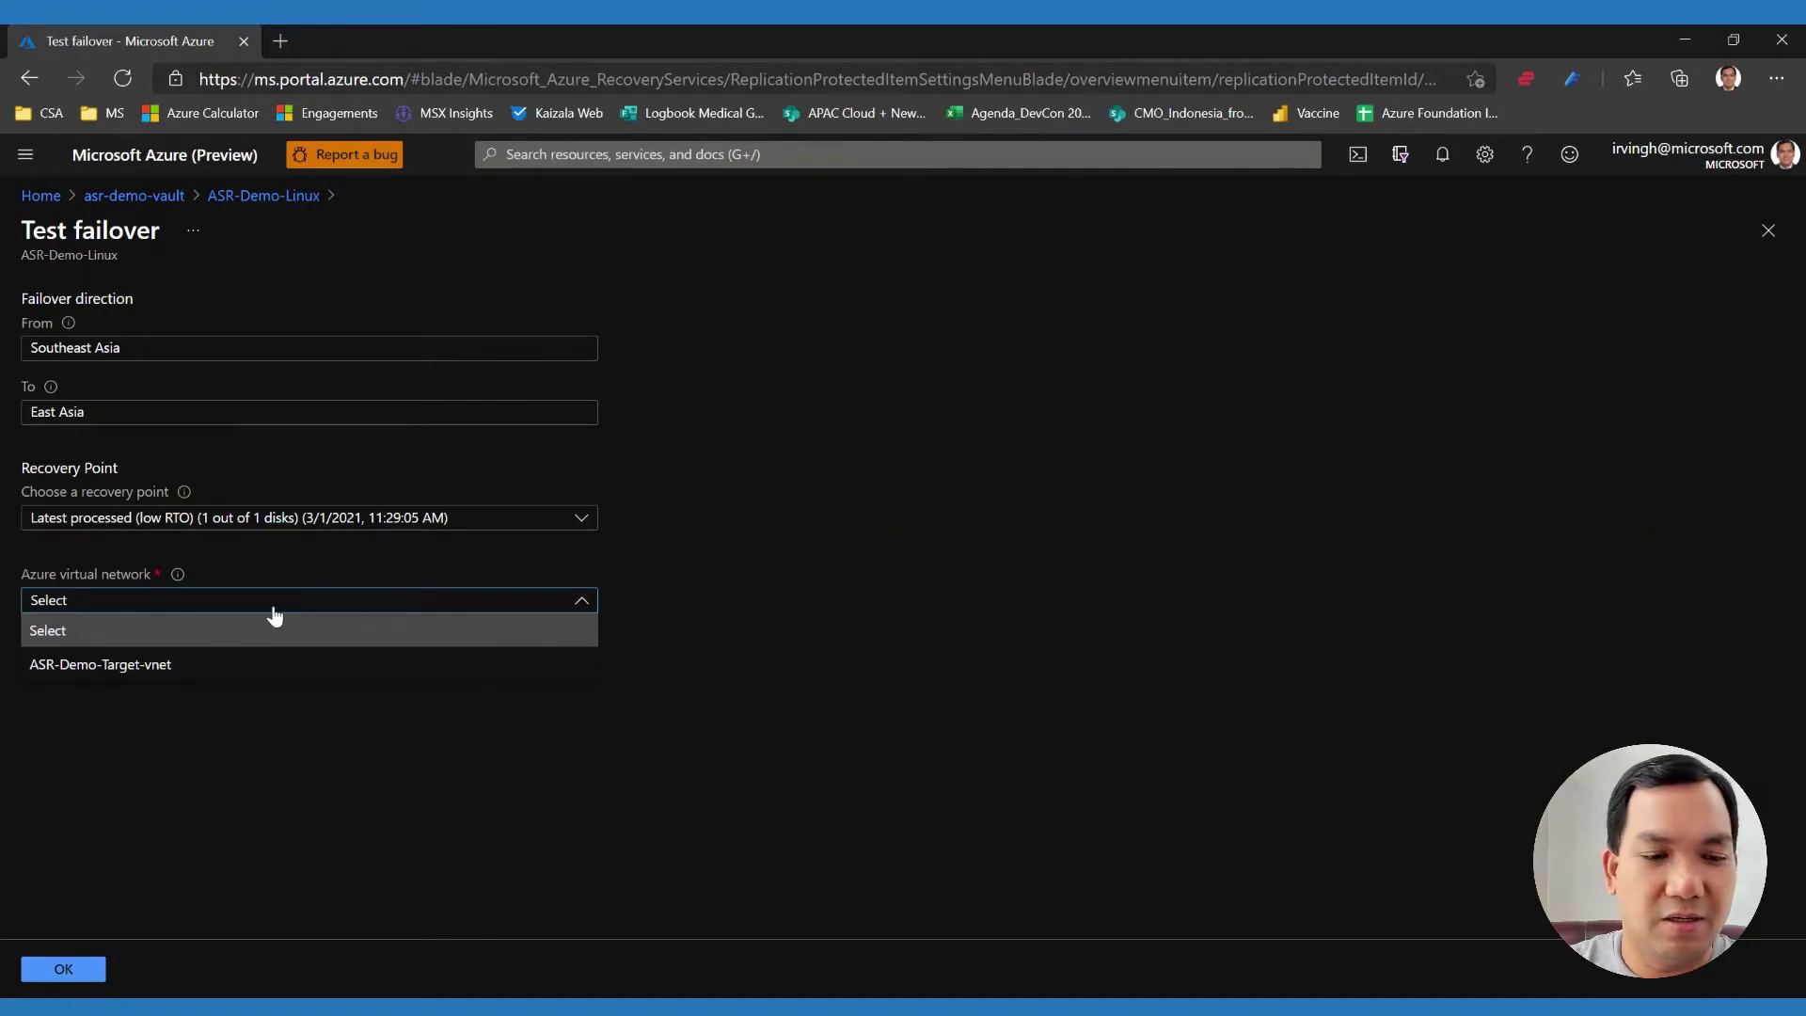
click(151, 664)
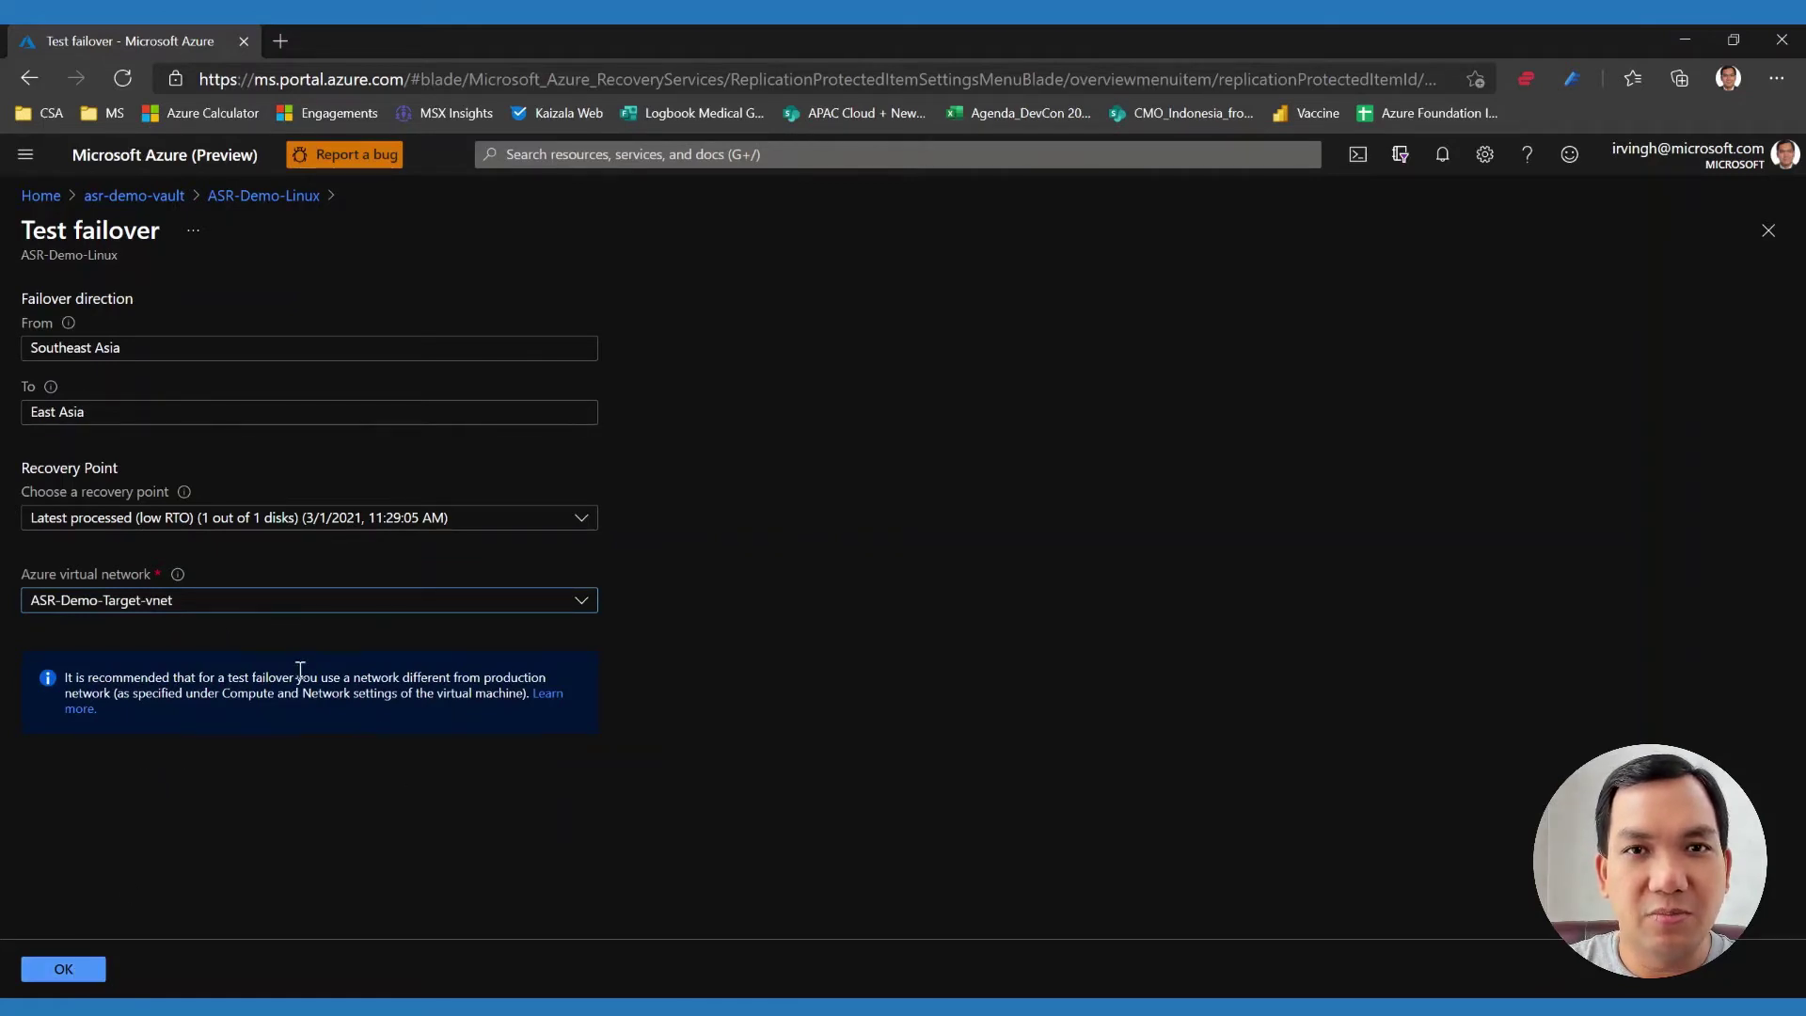
click(91, 970)
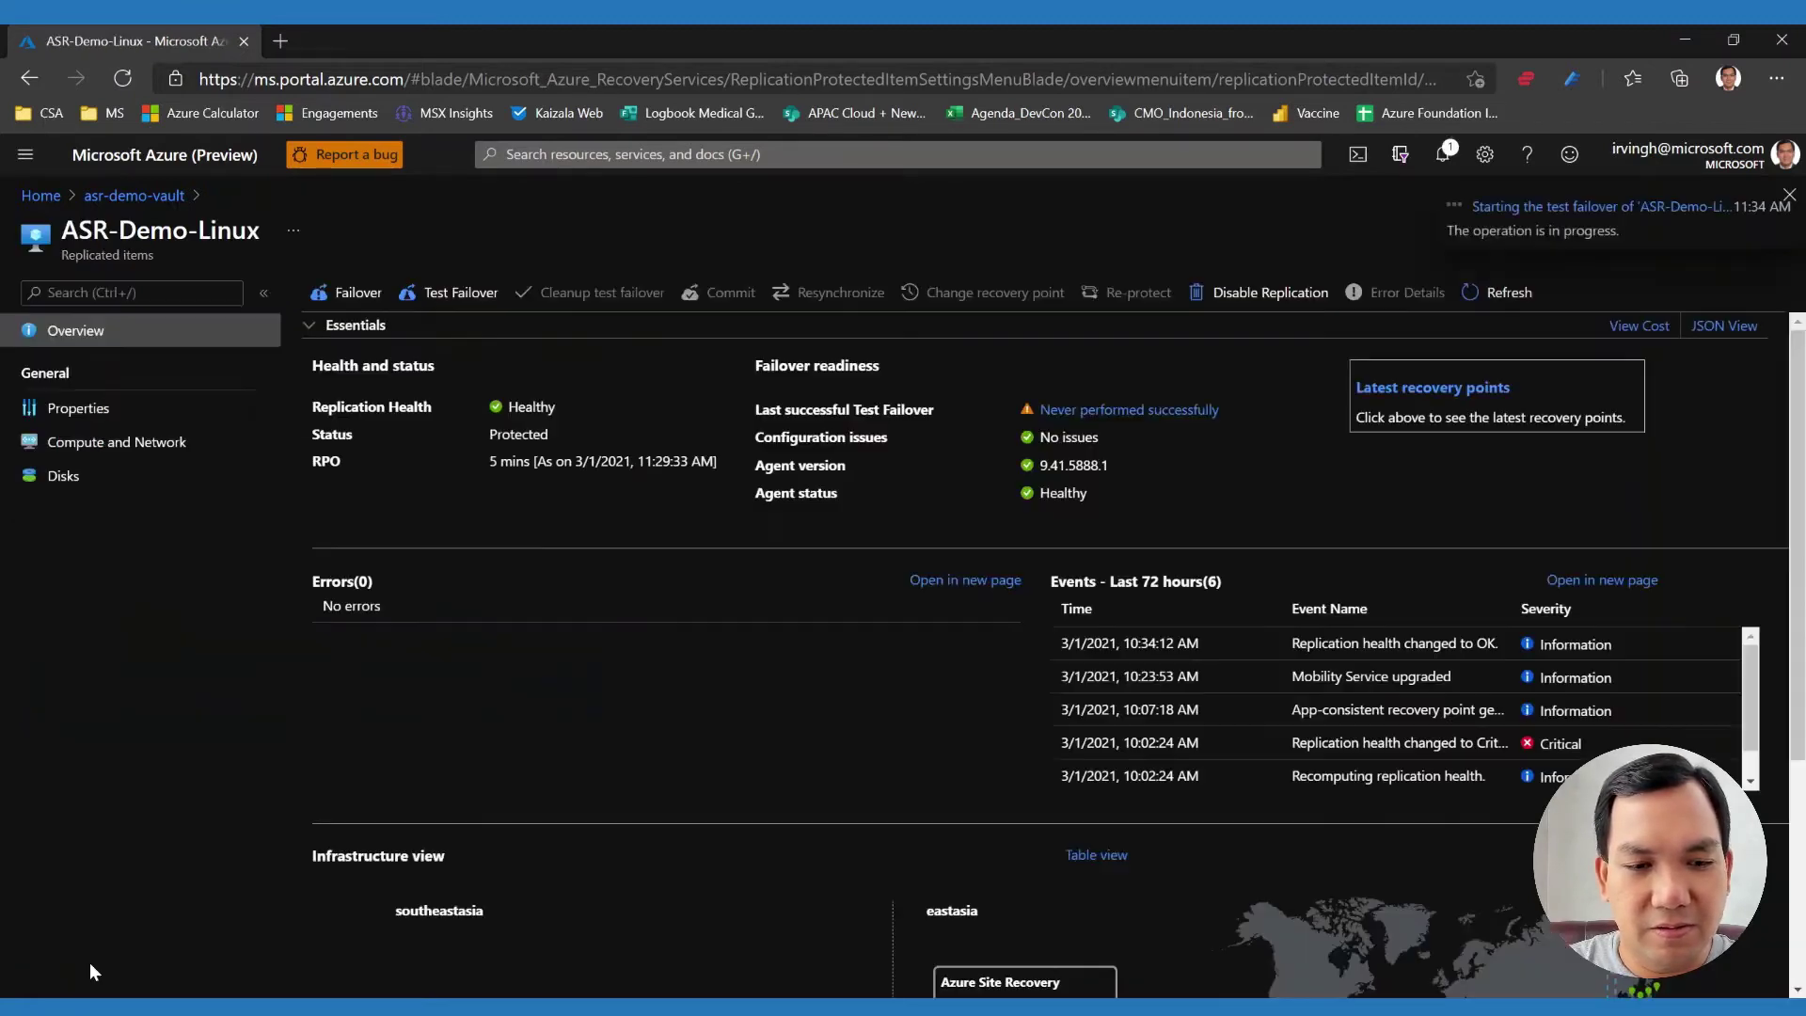
Step: Open the ASR-Demo-Linux test failover job from the notifications and check its progress
click(1448, 163)
click(1449, 165)
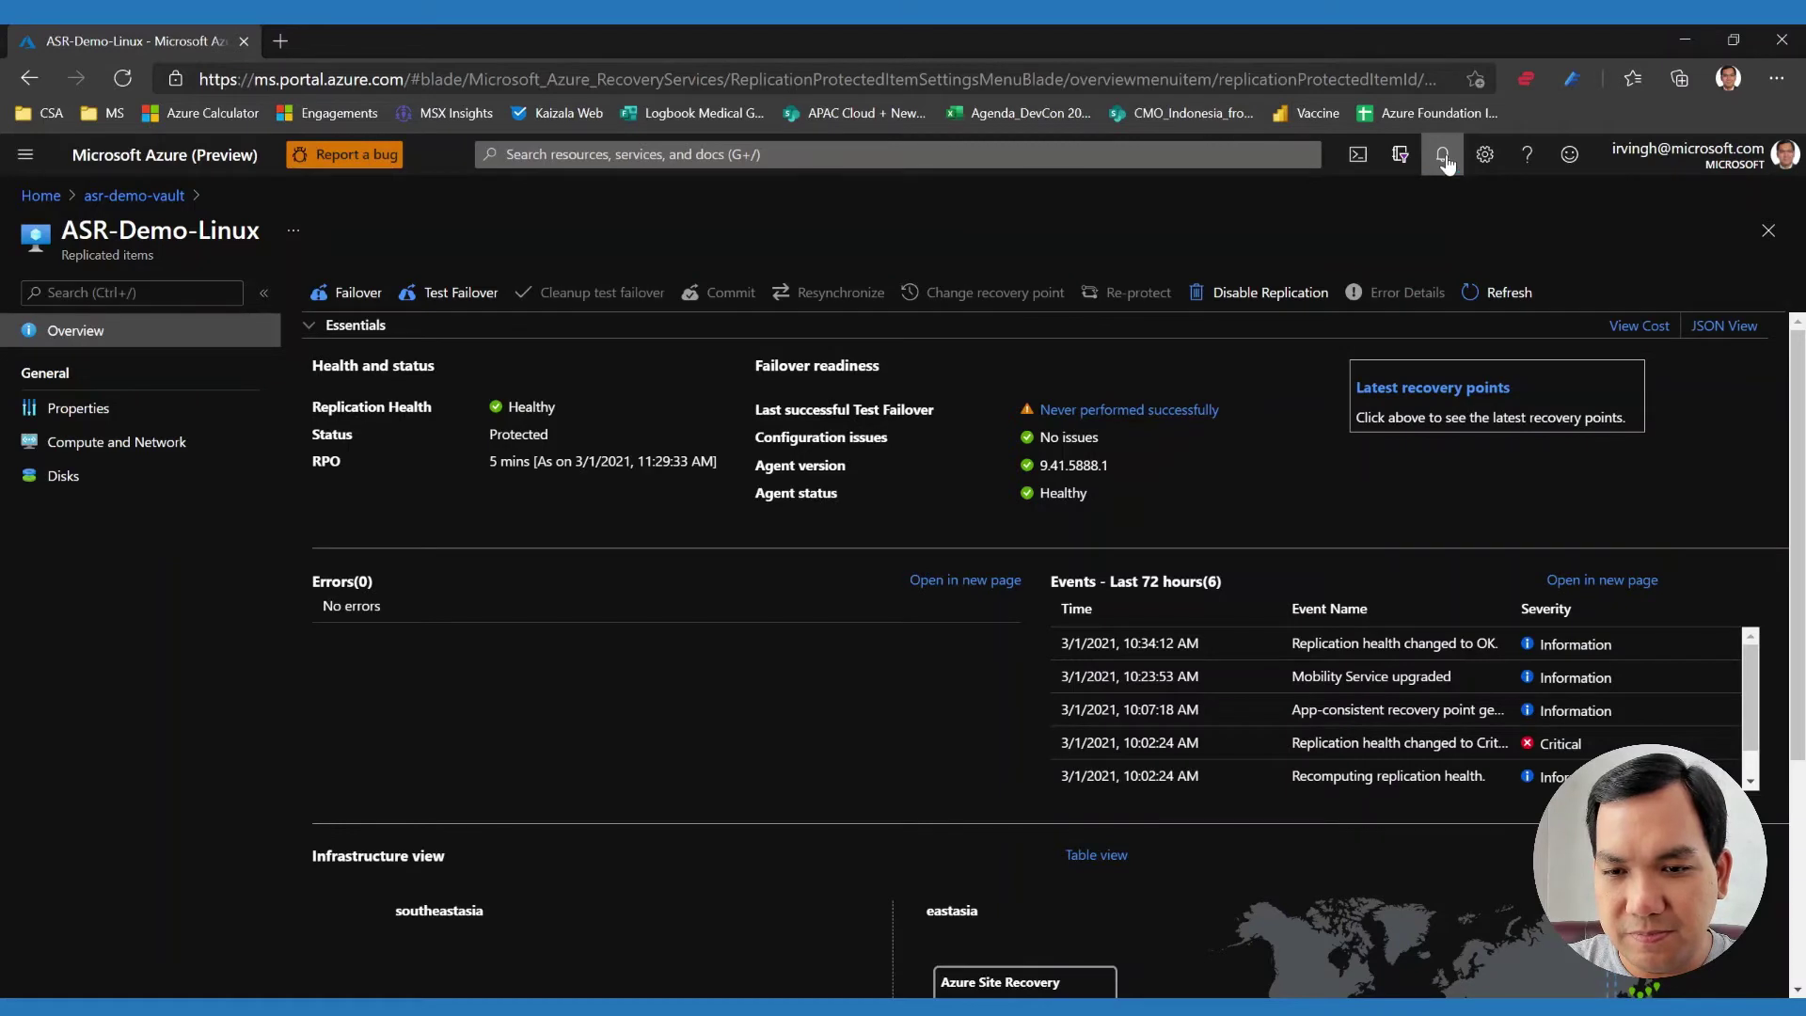
click(1446, 162)
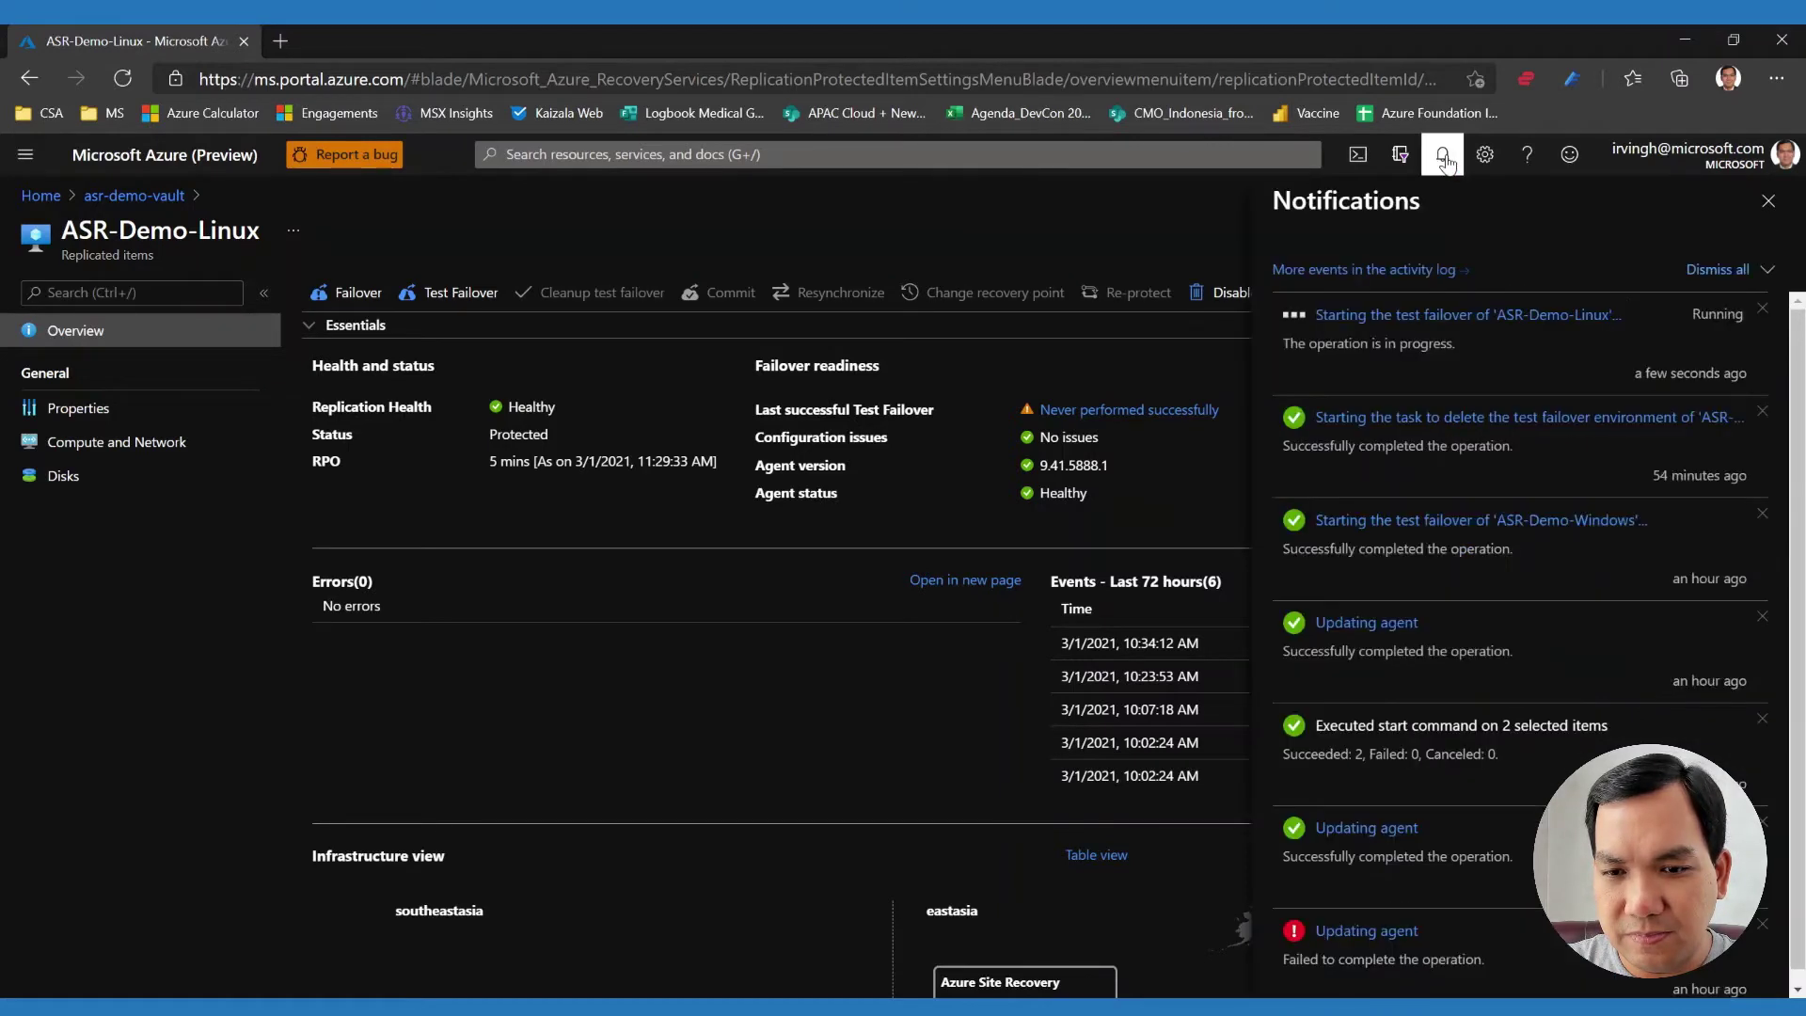
click(1455, 316)
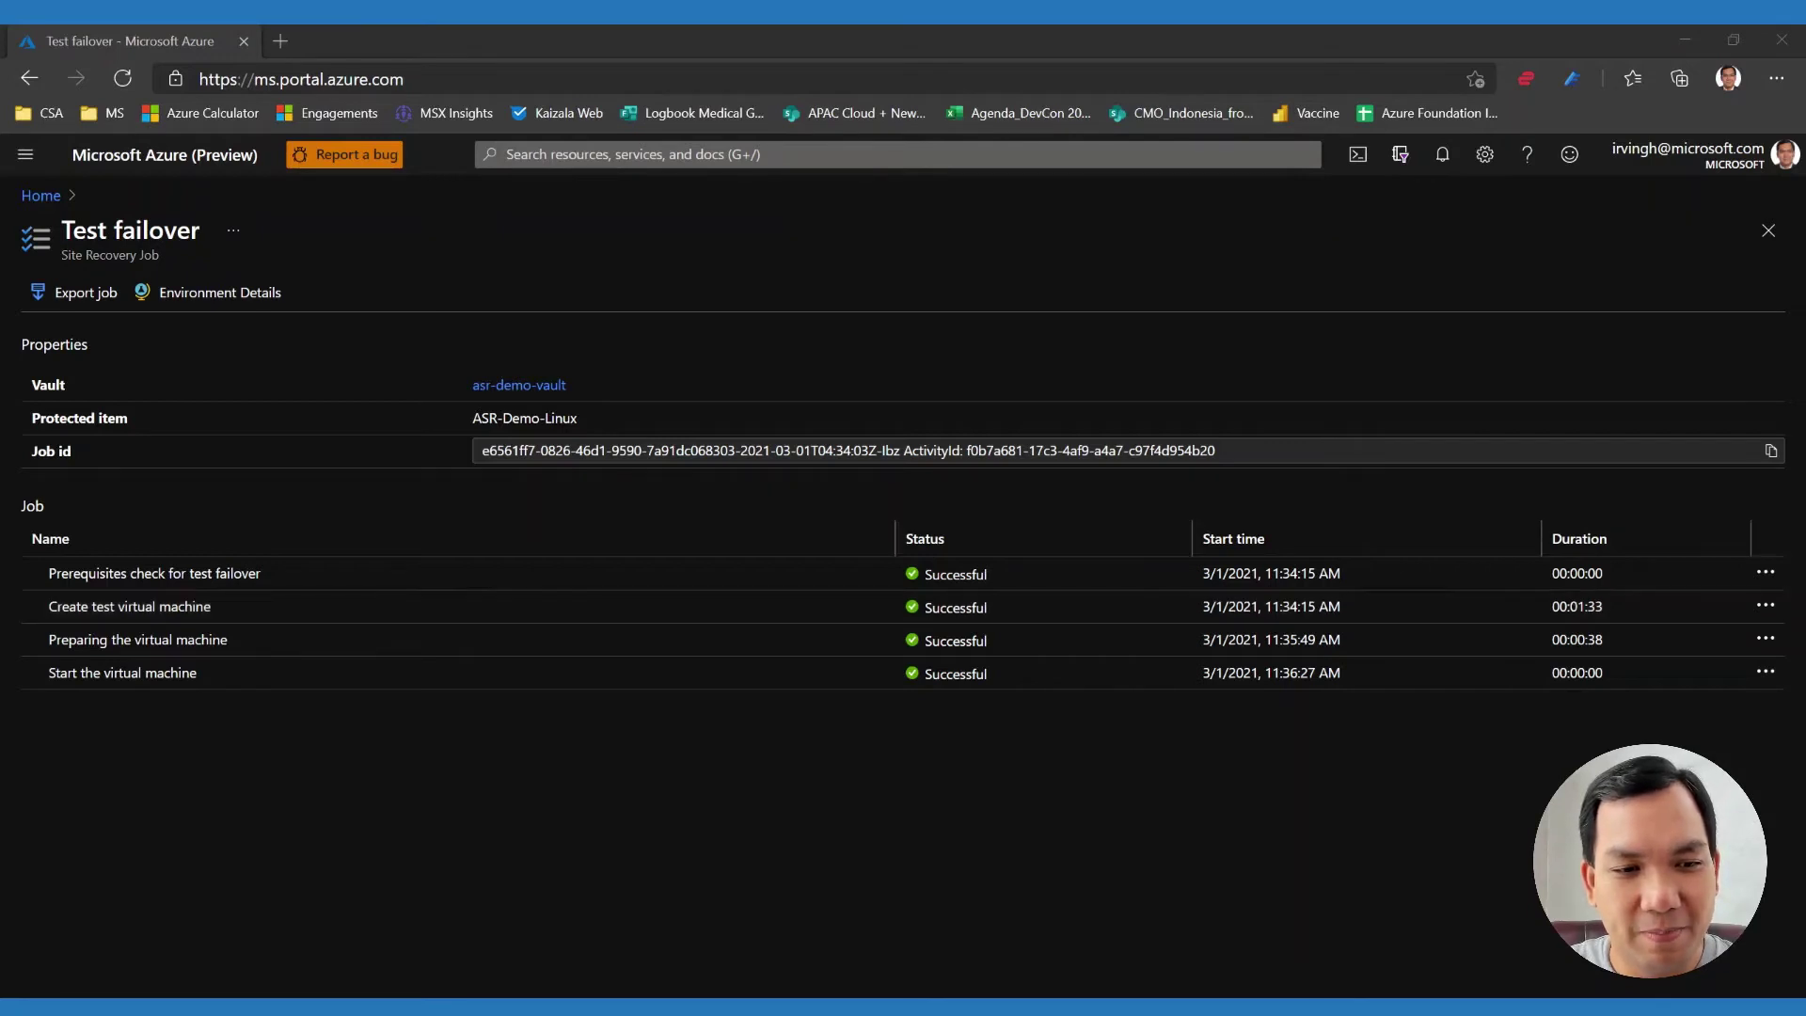
Step: Open the resource group ASR-Demo-Source-asr to inspect the resources created by the test failover
click(42, 196)
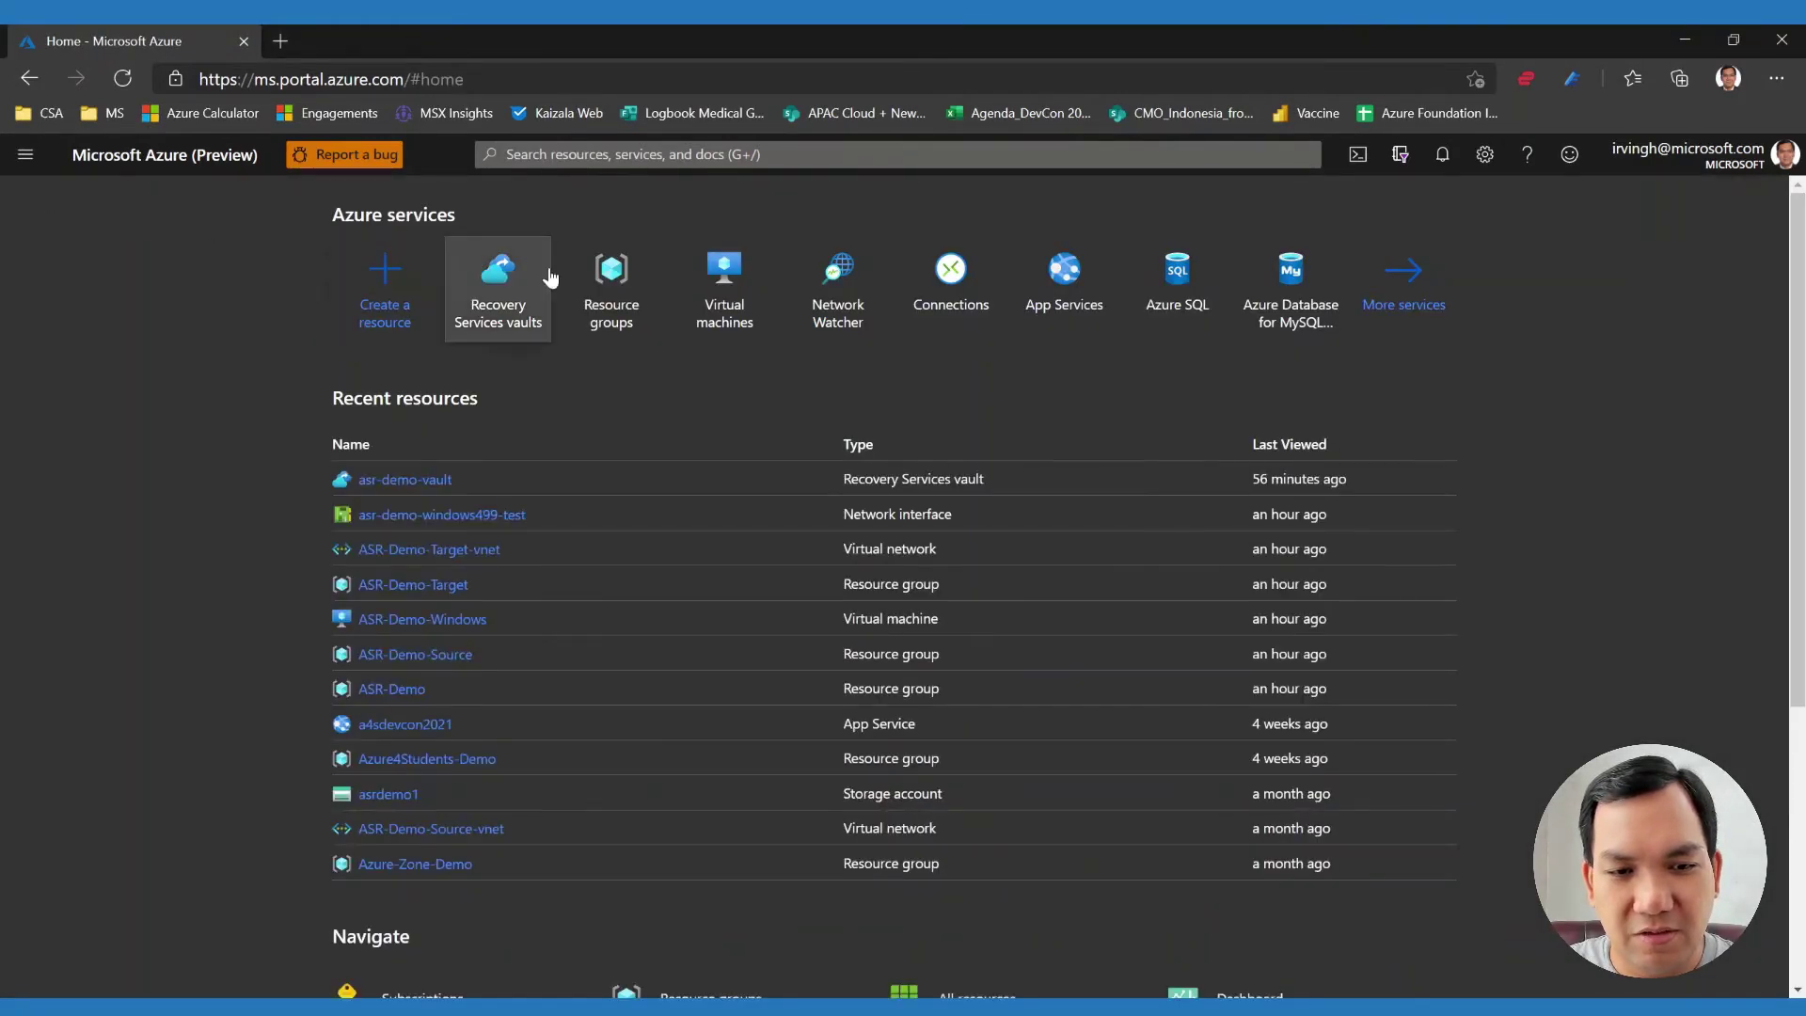
click(603, 287)
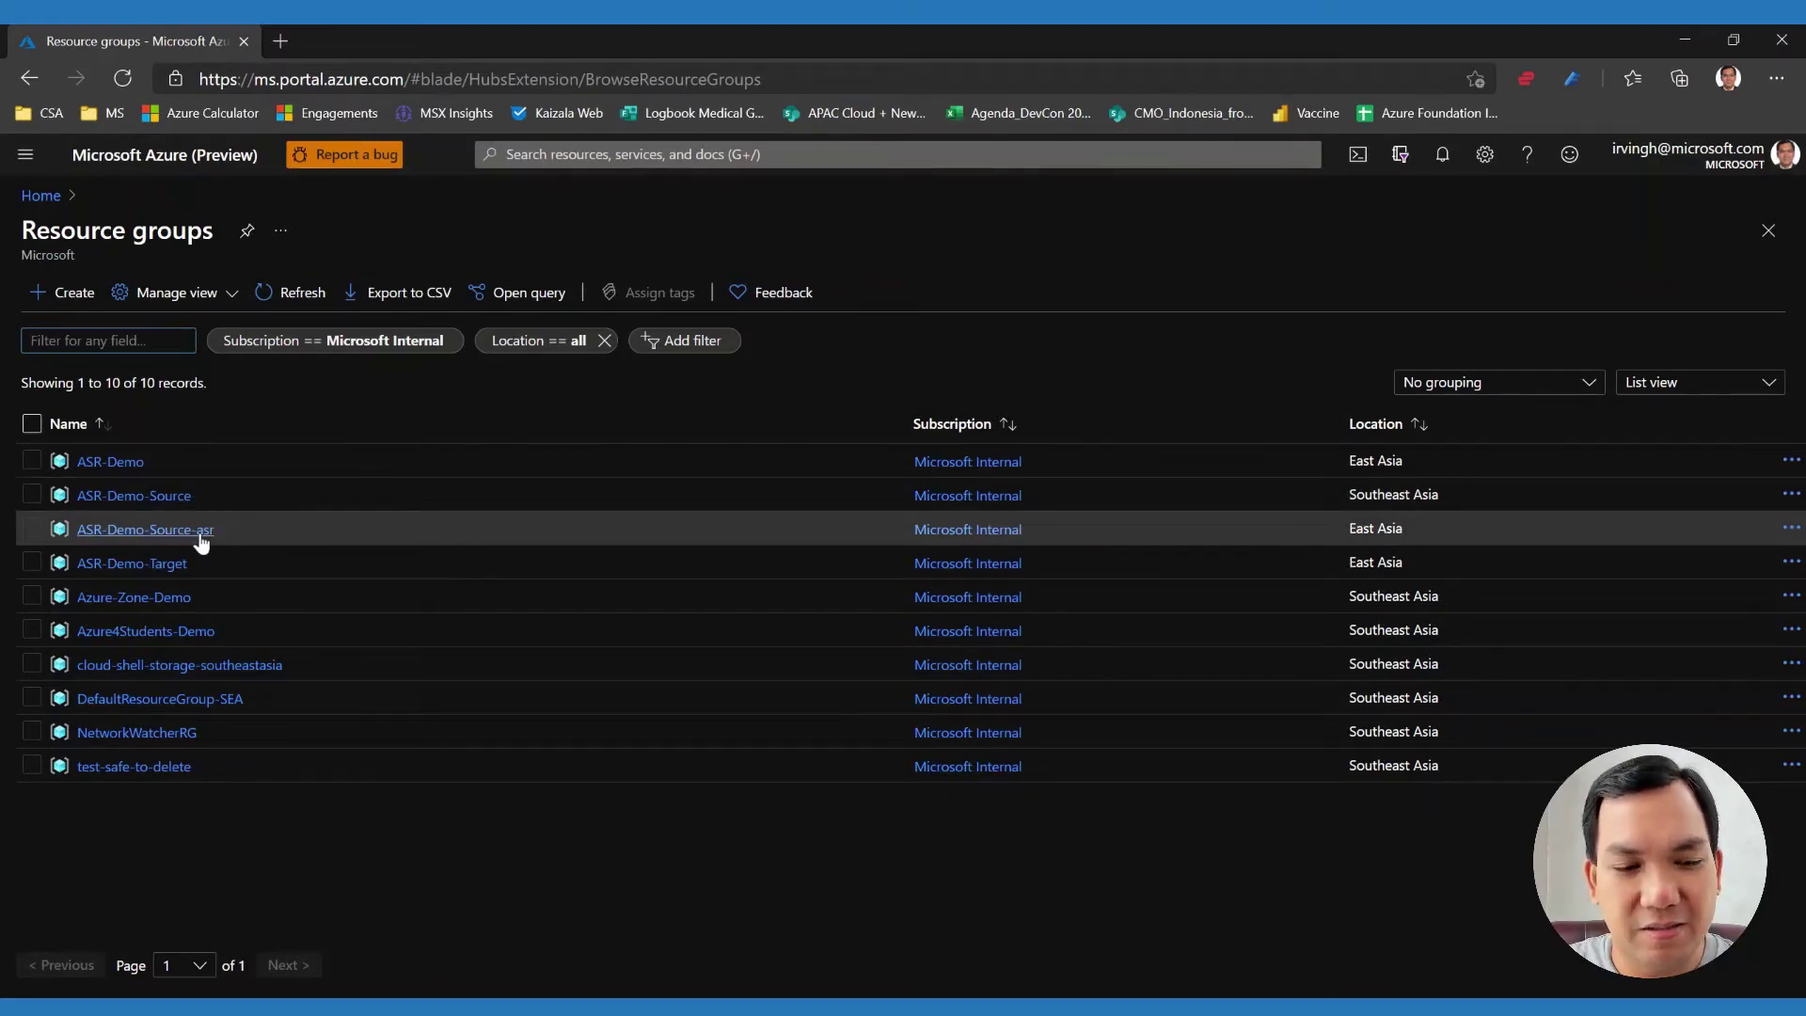
click(199, 539)
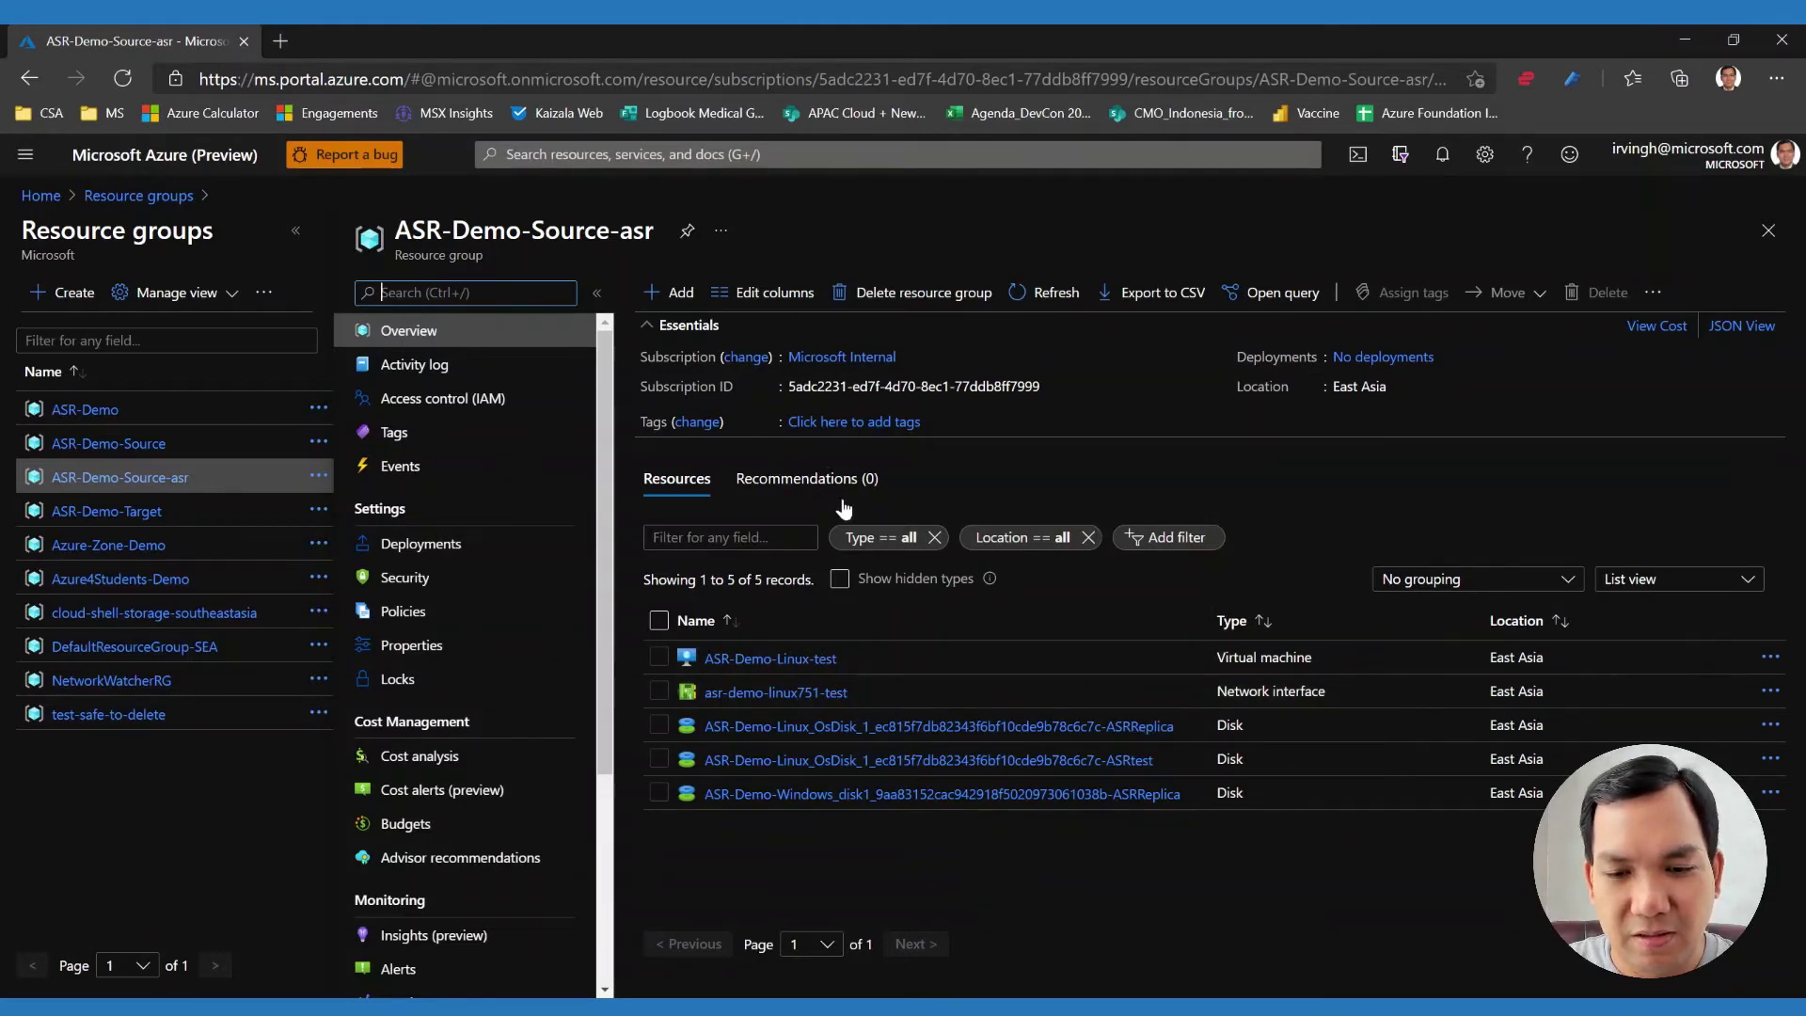
Step: Go back to the asr-demo-vault replicated items and open ASR-Demo-Linux
click(48, 204)
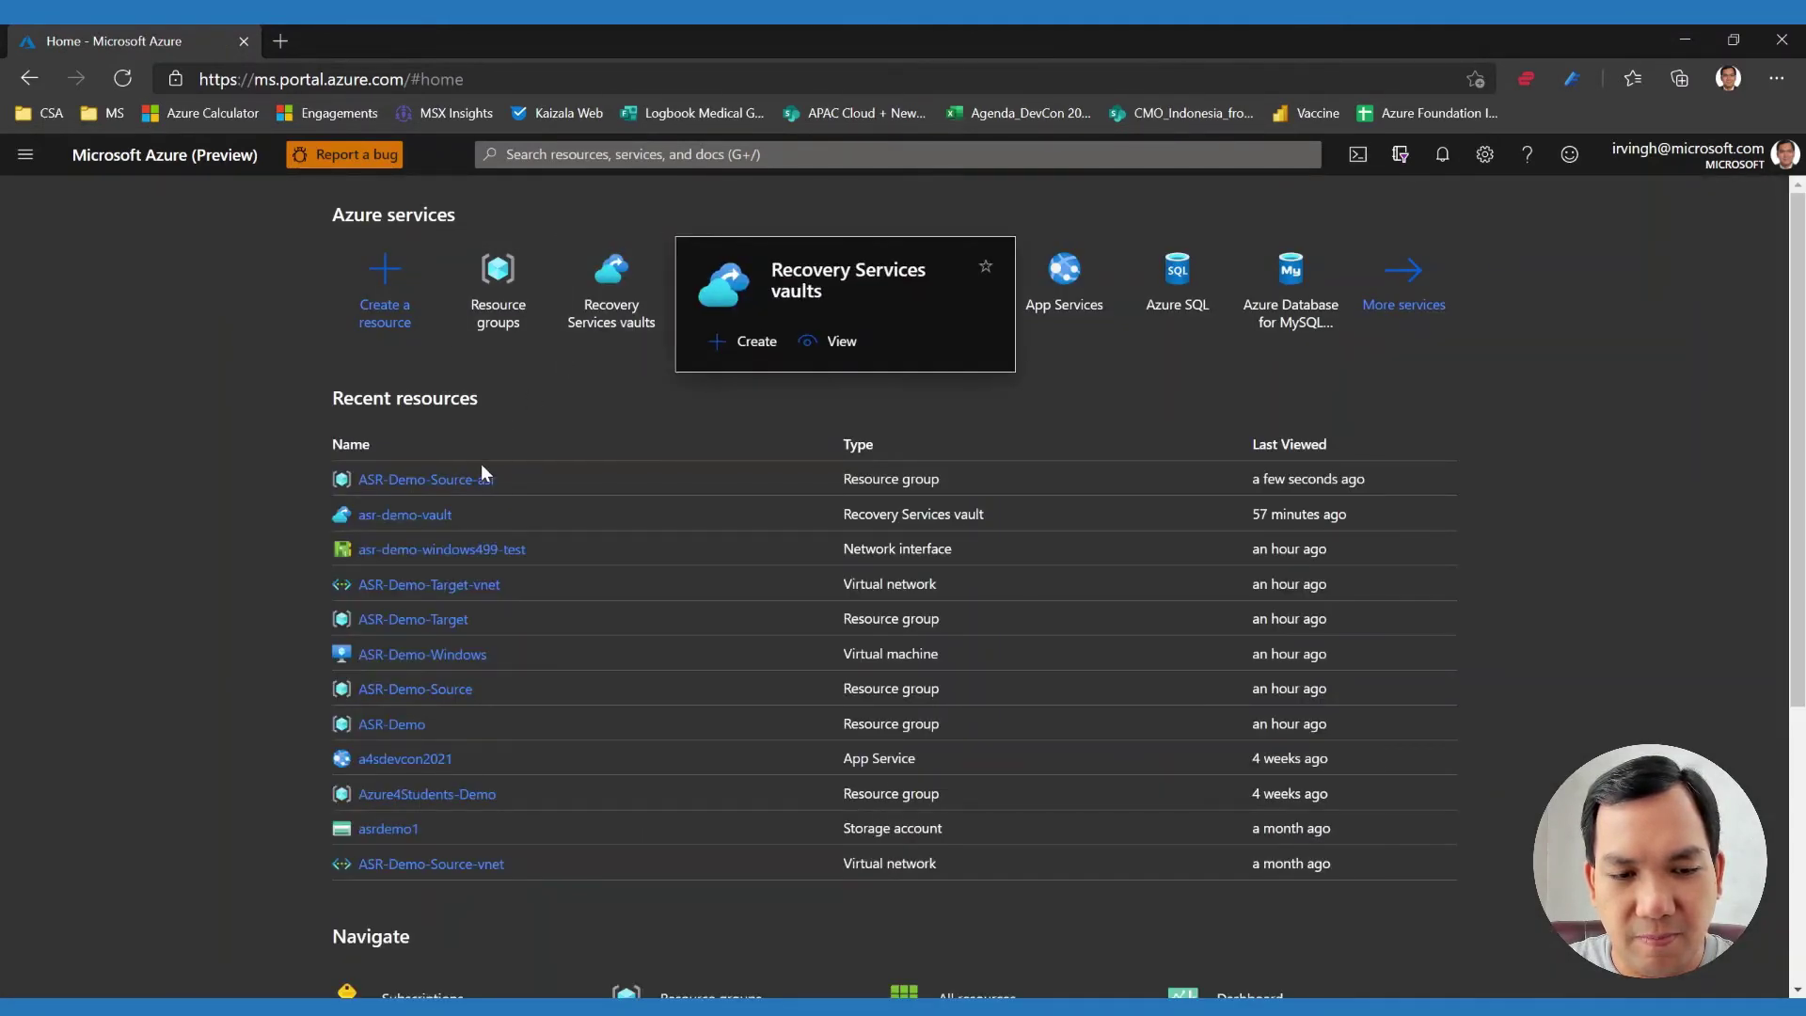
click(420, 520)
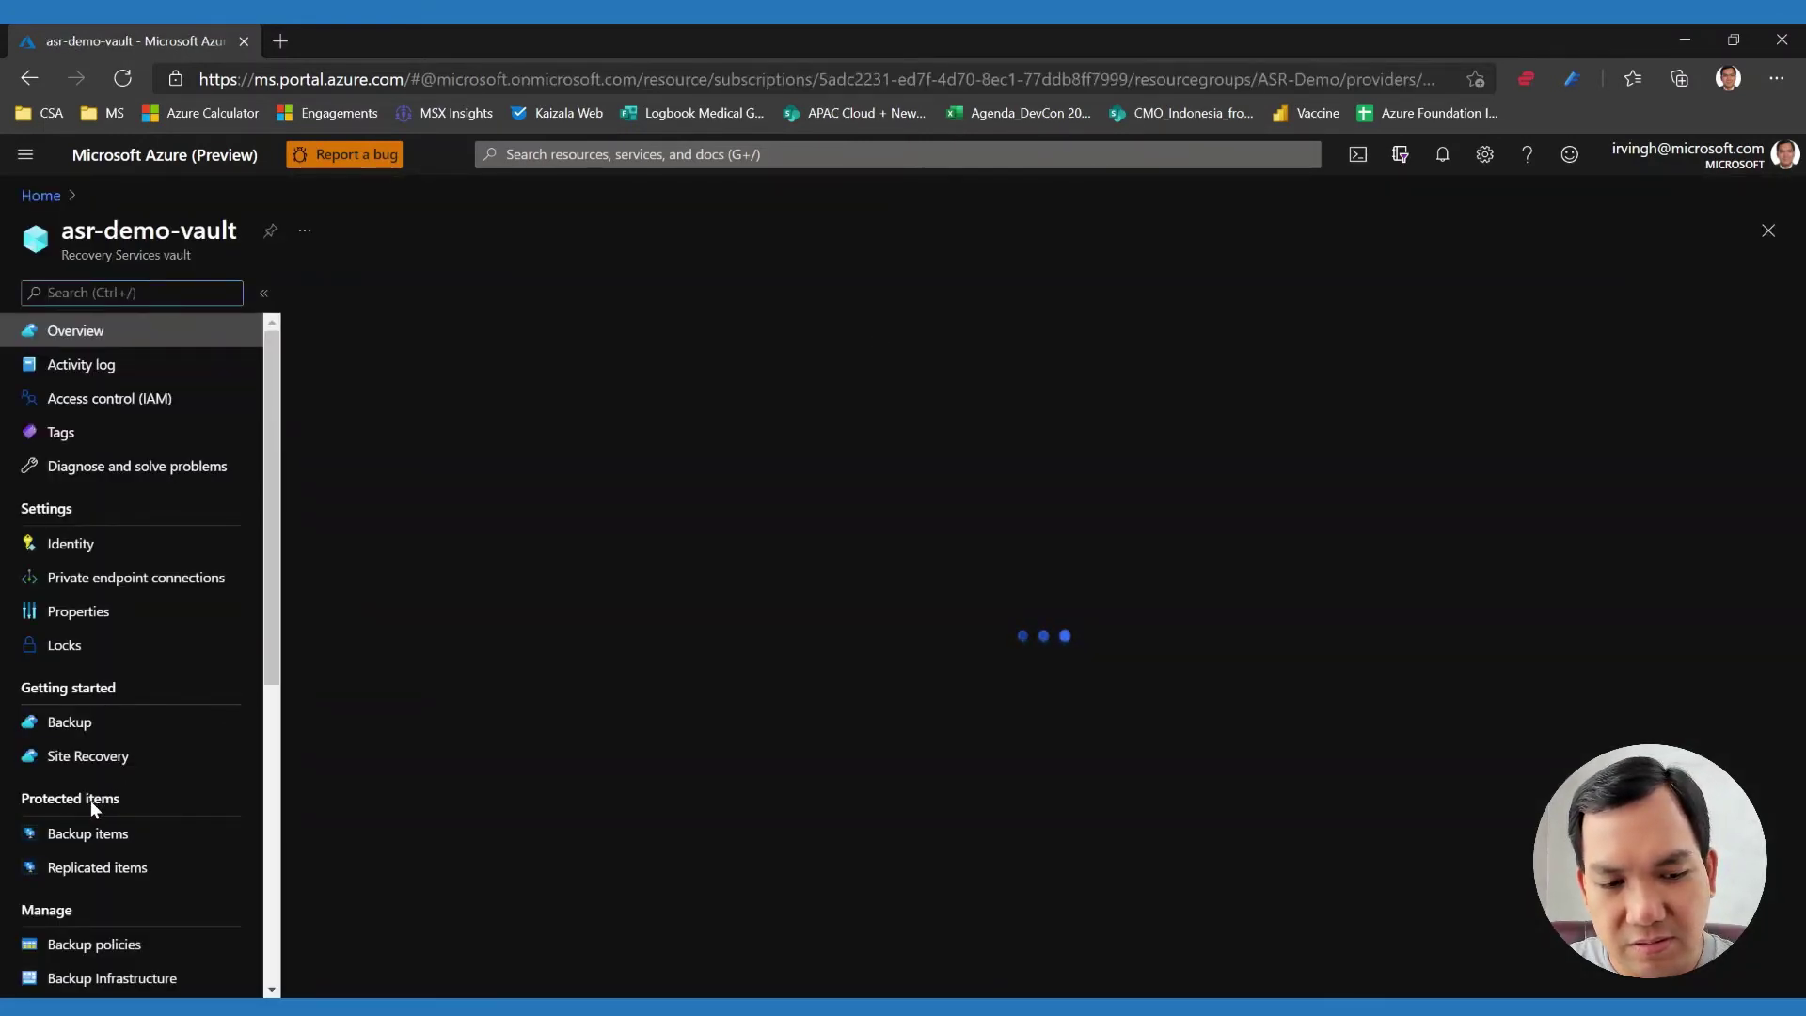
click(120, 871)
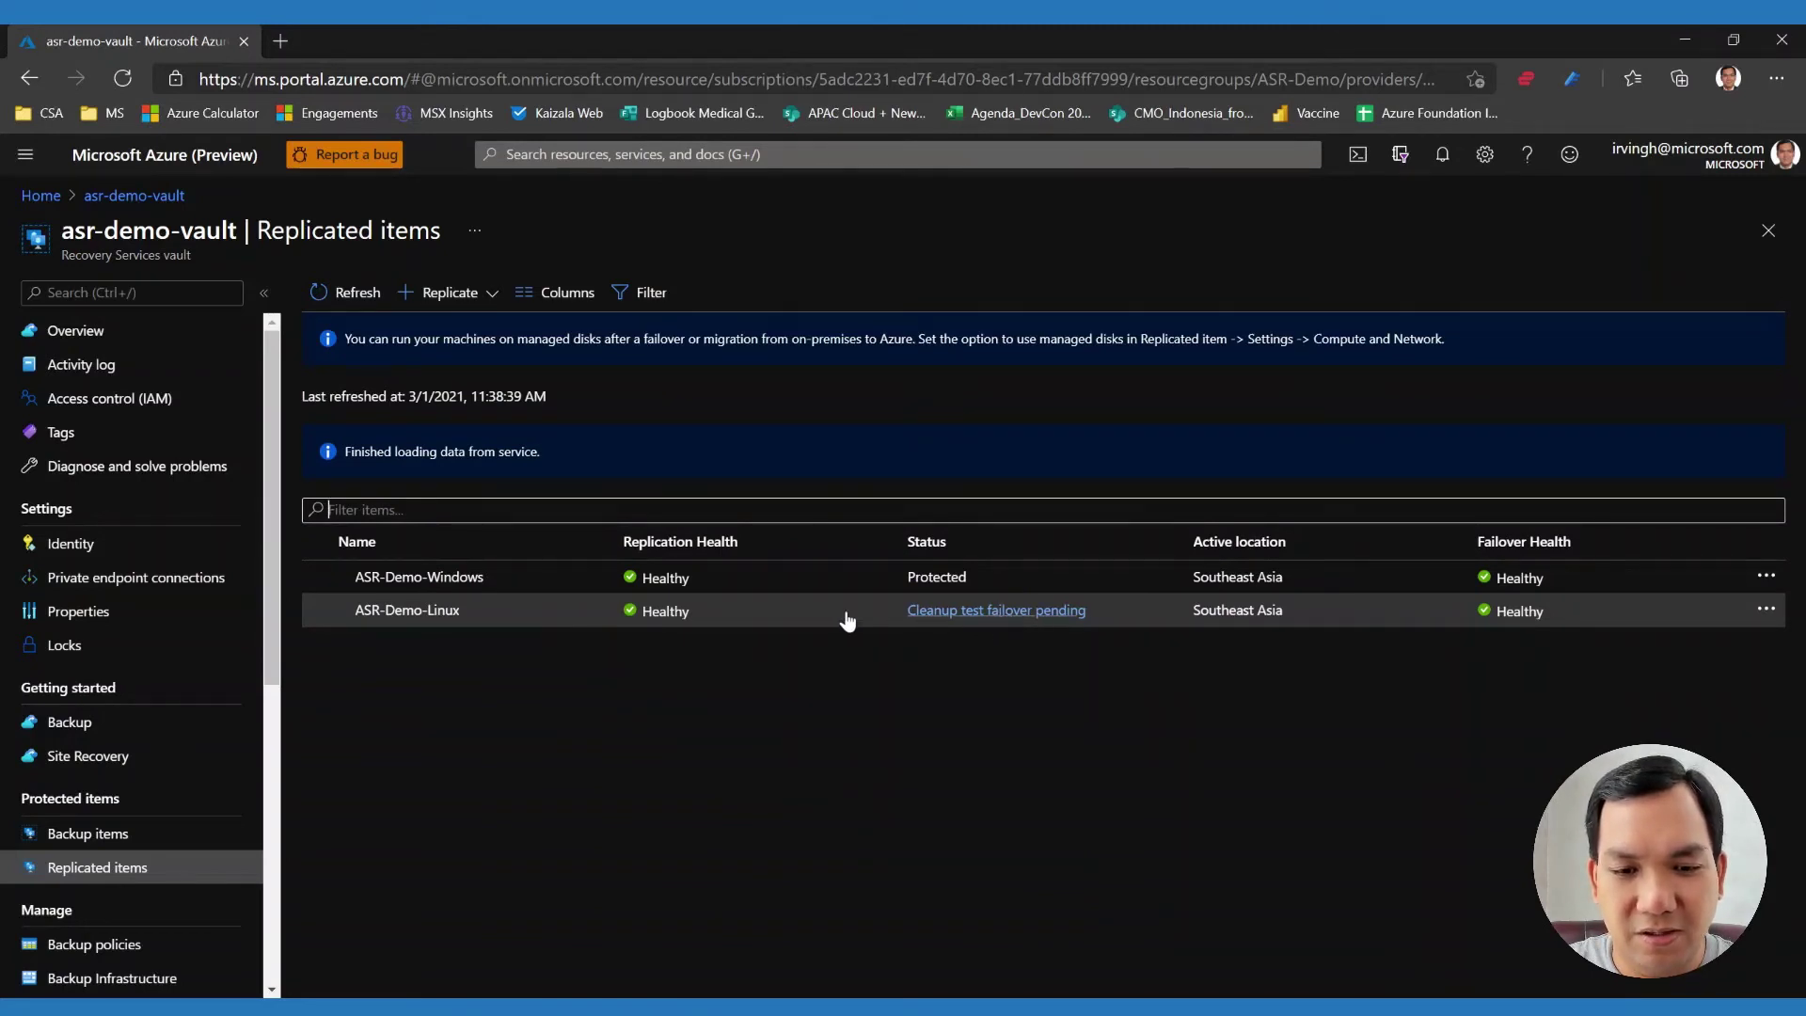
click(458, 621)
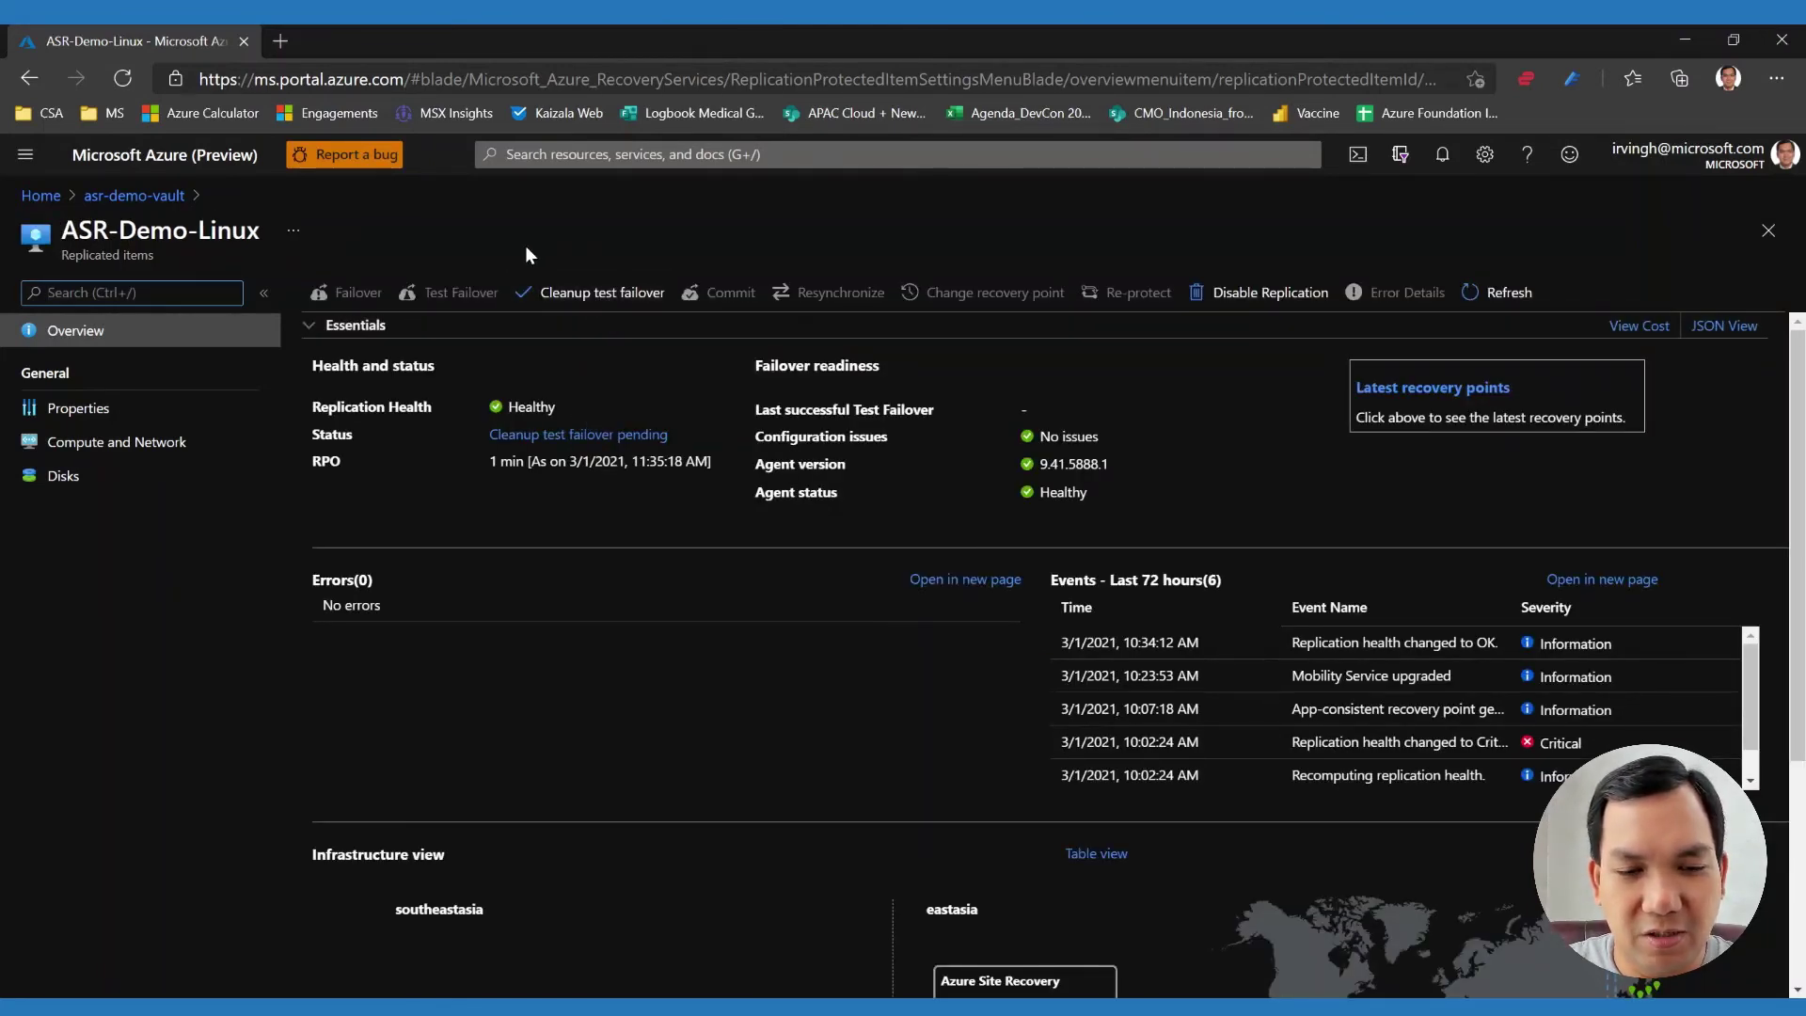
Step: Clean up the ASR-Demo-Linux test failover, marking testing as complete so the test virtual machine is deleted
click(605, 293)
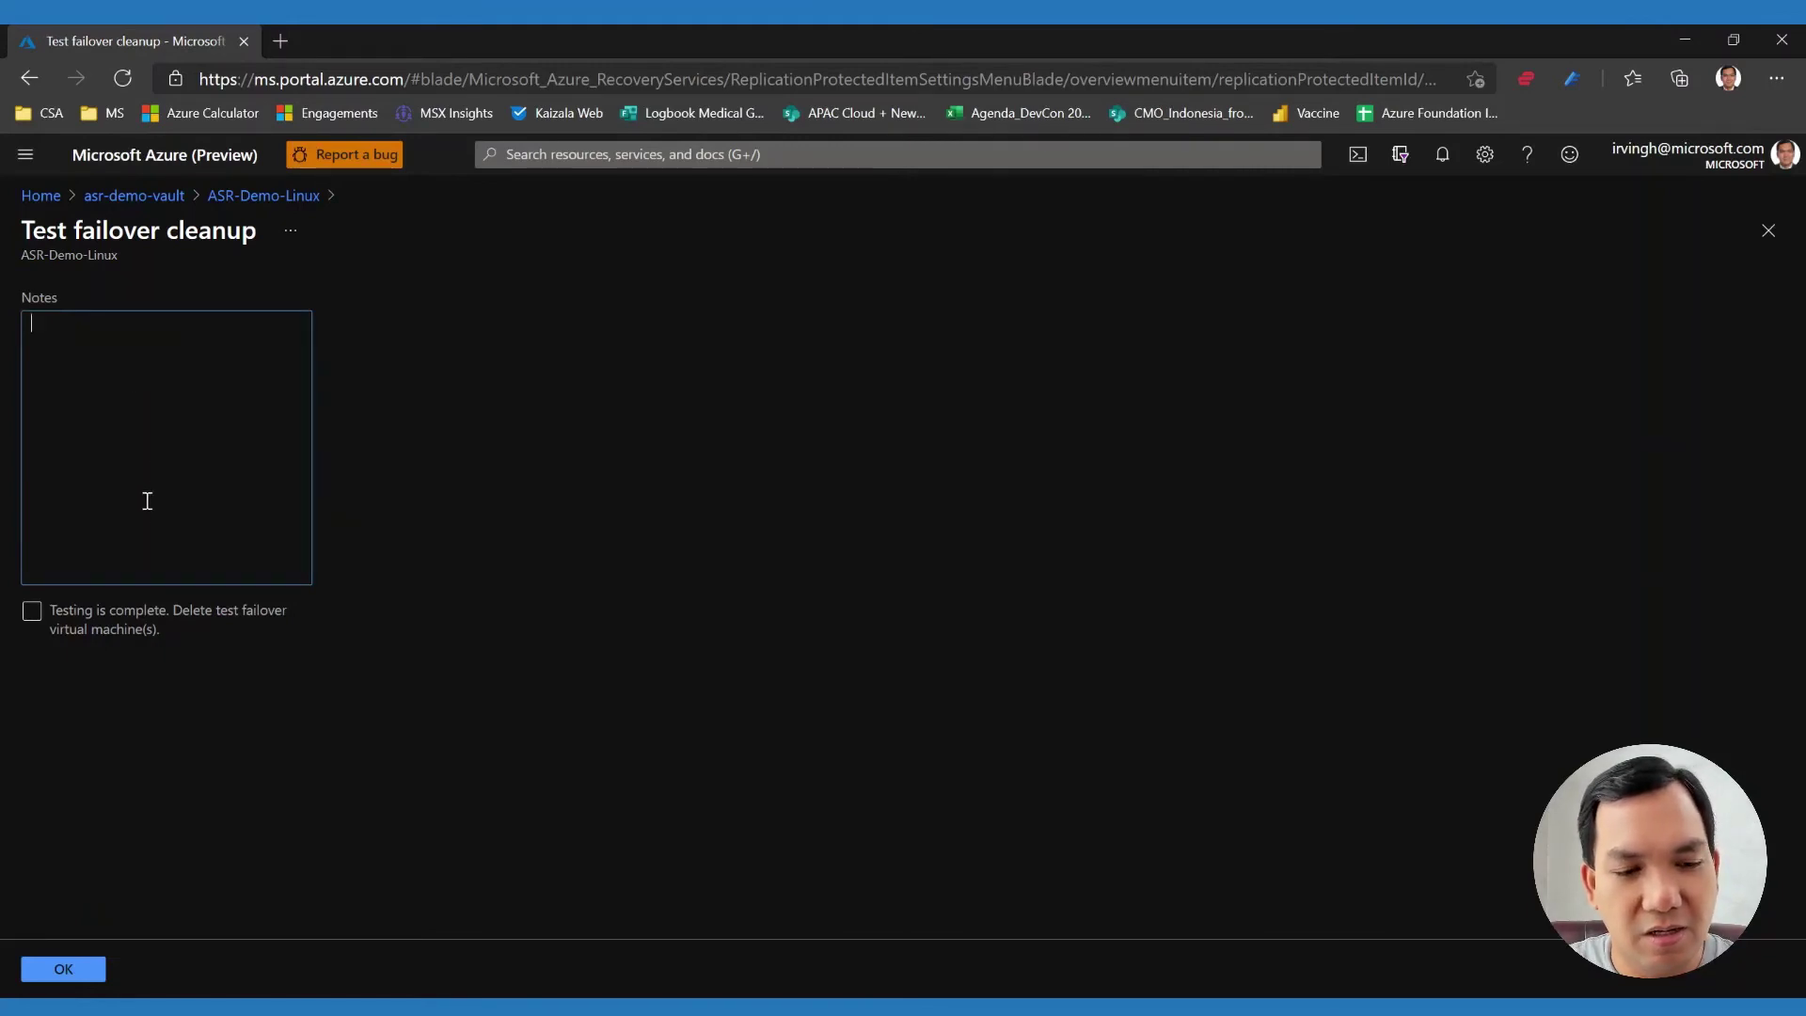
click(32, 614)
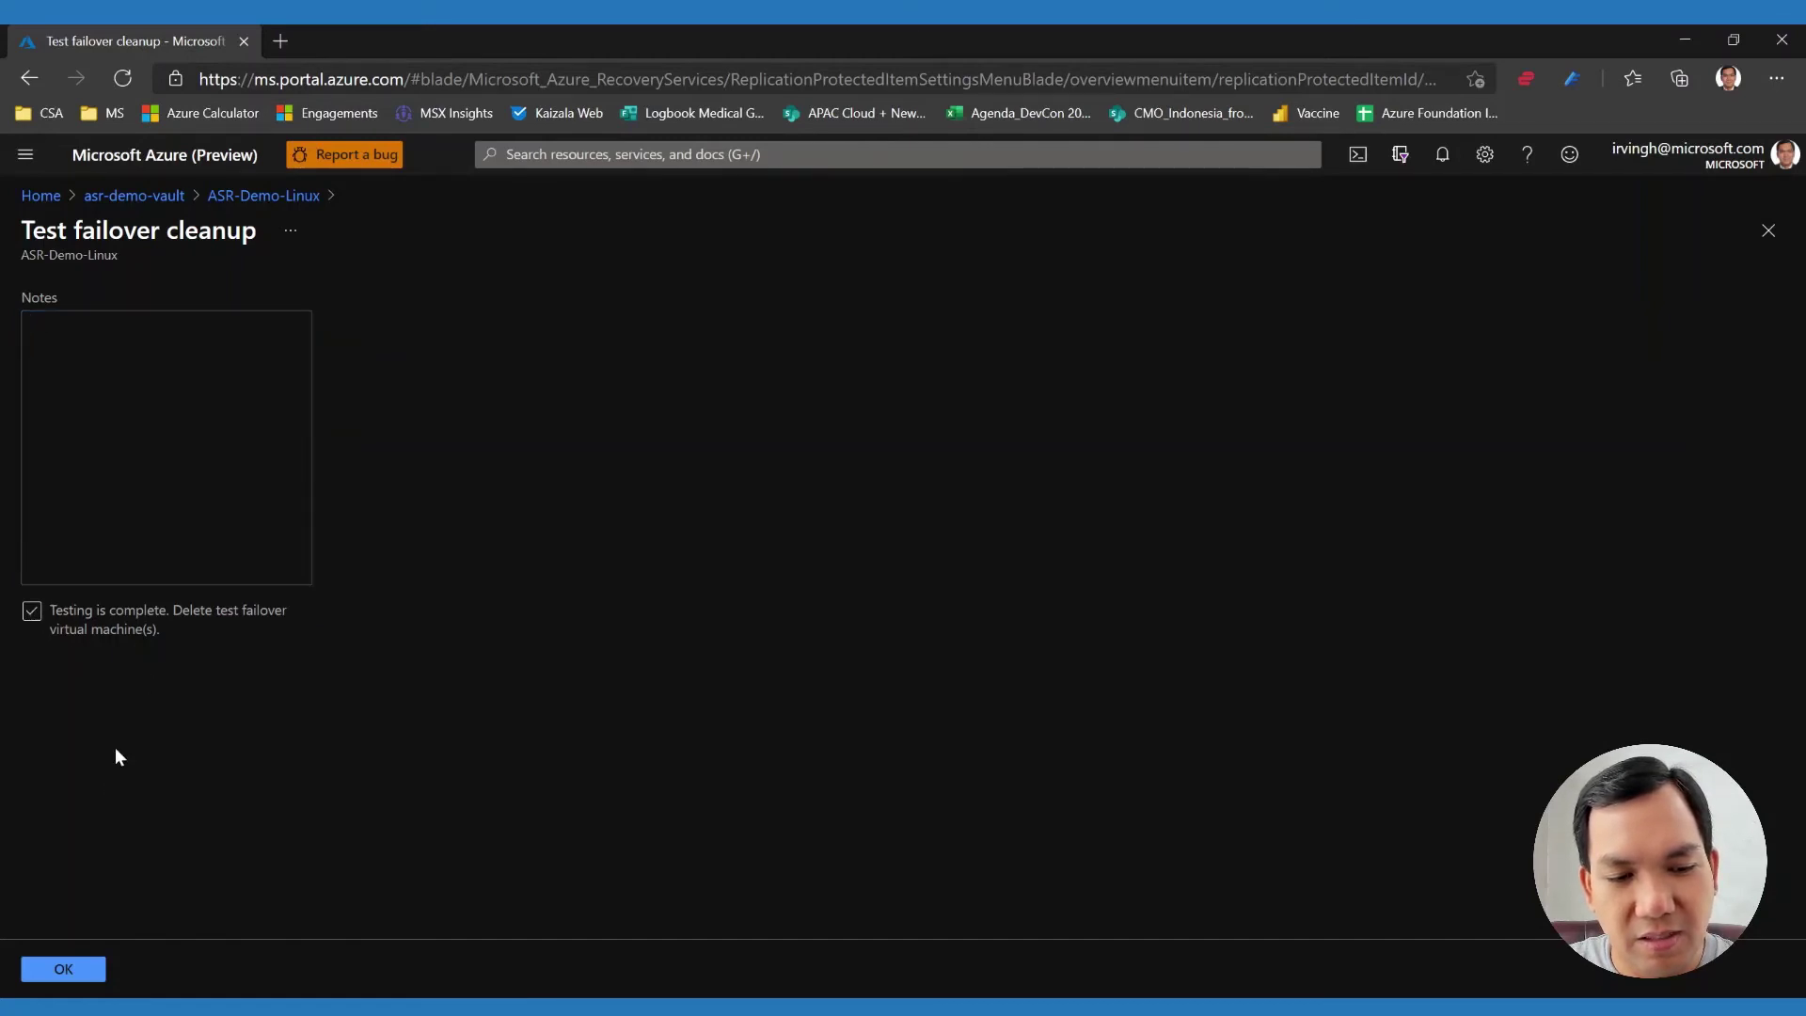
click(91, 966)
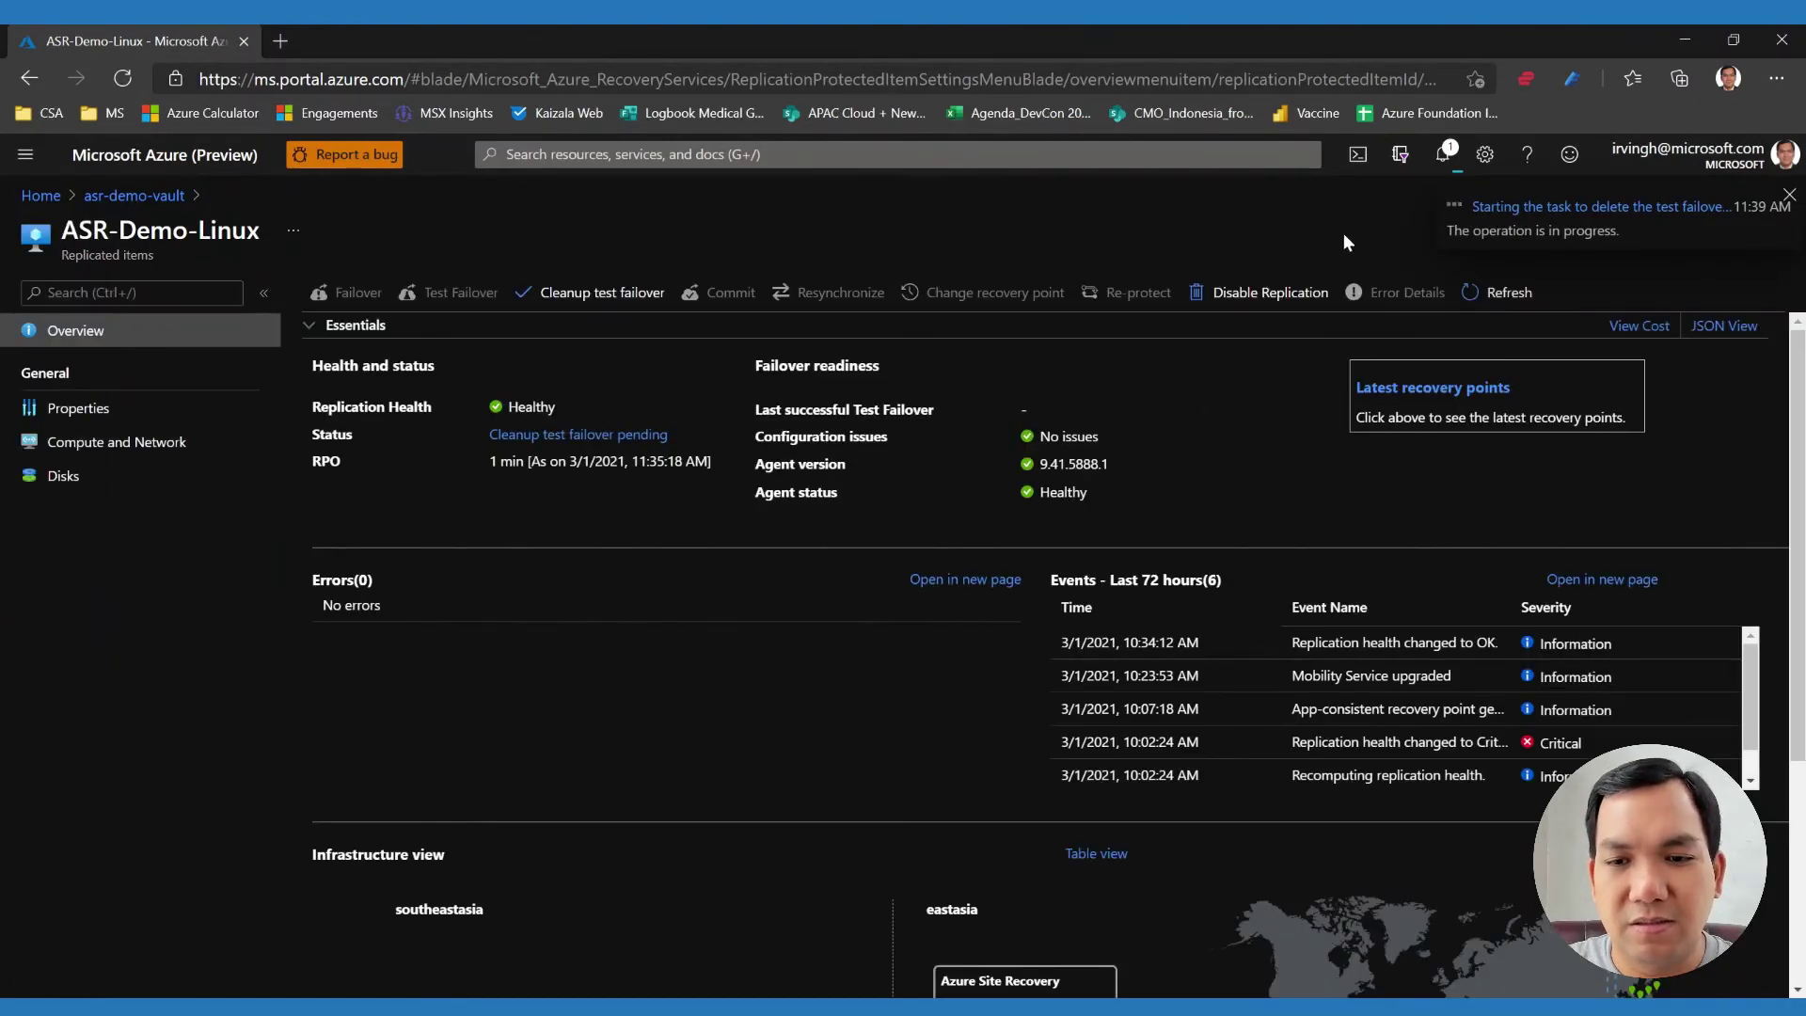
Step: Check the status of the test failover cleanup job and return to the portal home page
click(1550, 209)
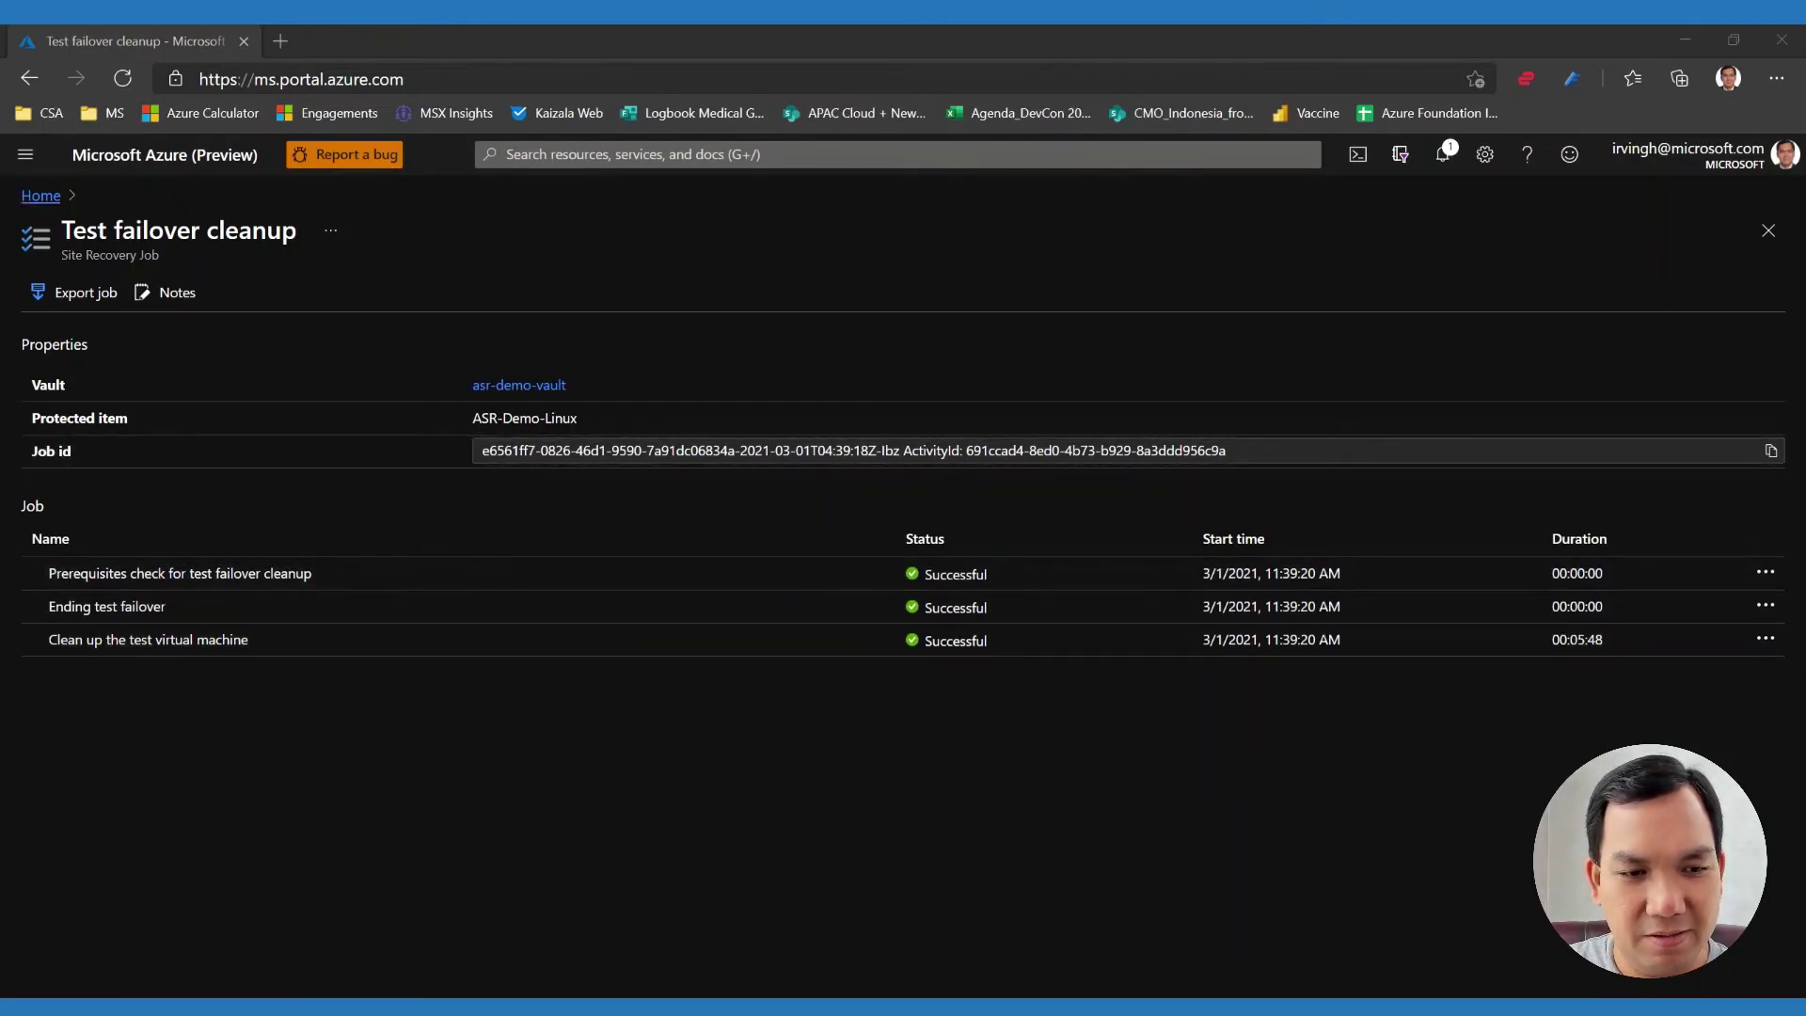
click(50, 204)
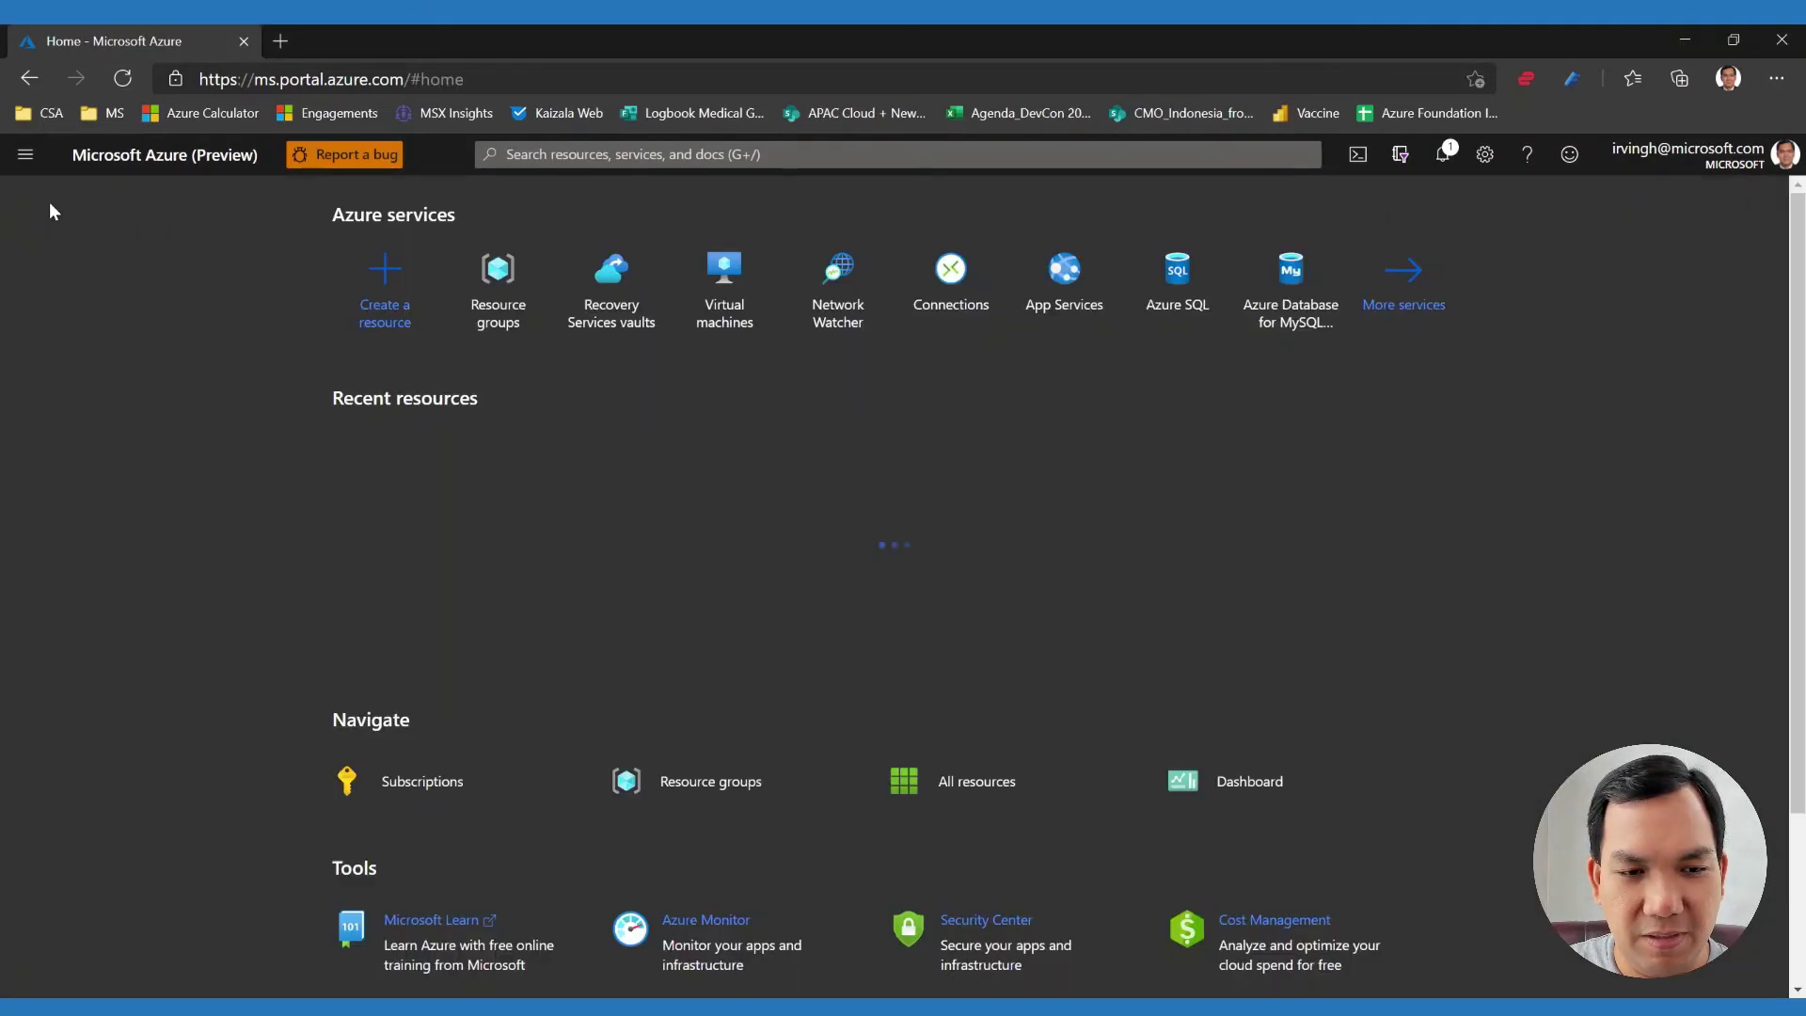
Step: Open ASR-Demo-Linux from the replicated items of asr-demo-vault to check its health and failover readiness after the cleanup
click(612, 318)
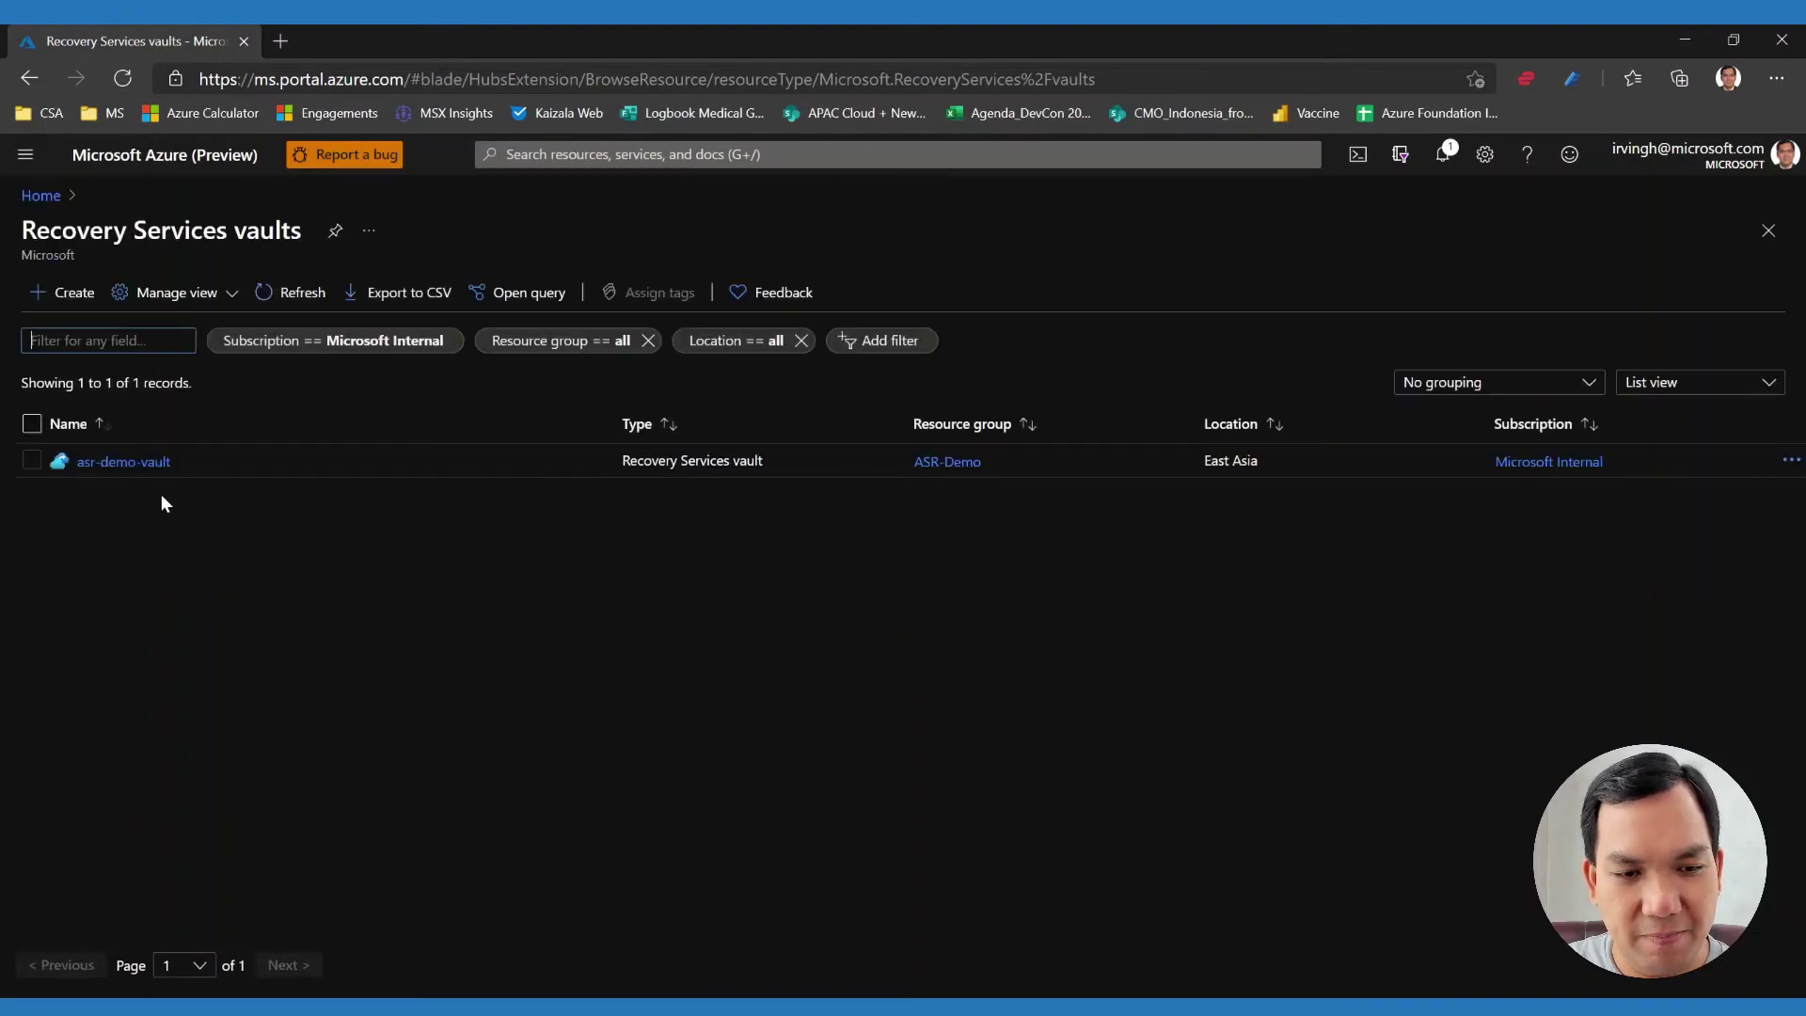
click(141, 463)
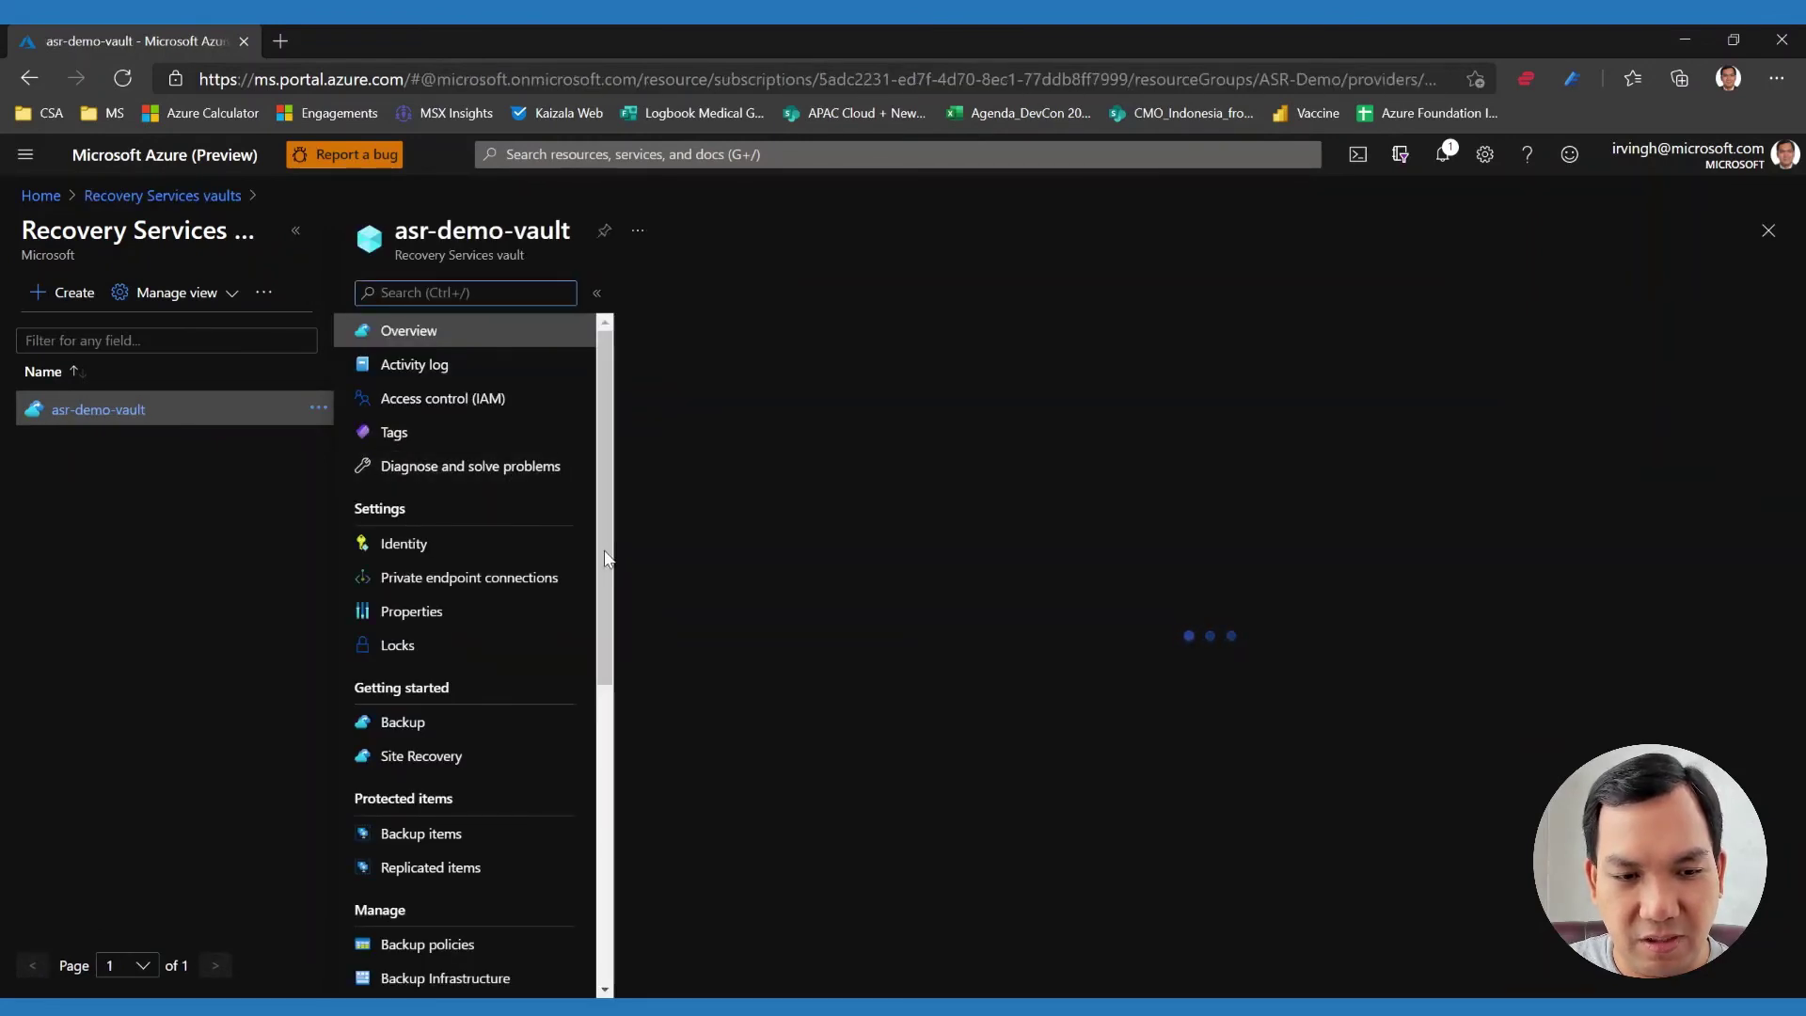
click(464, 871)
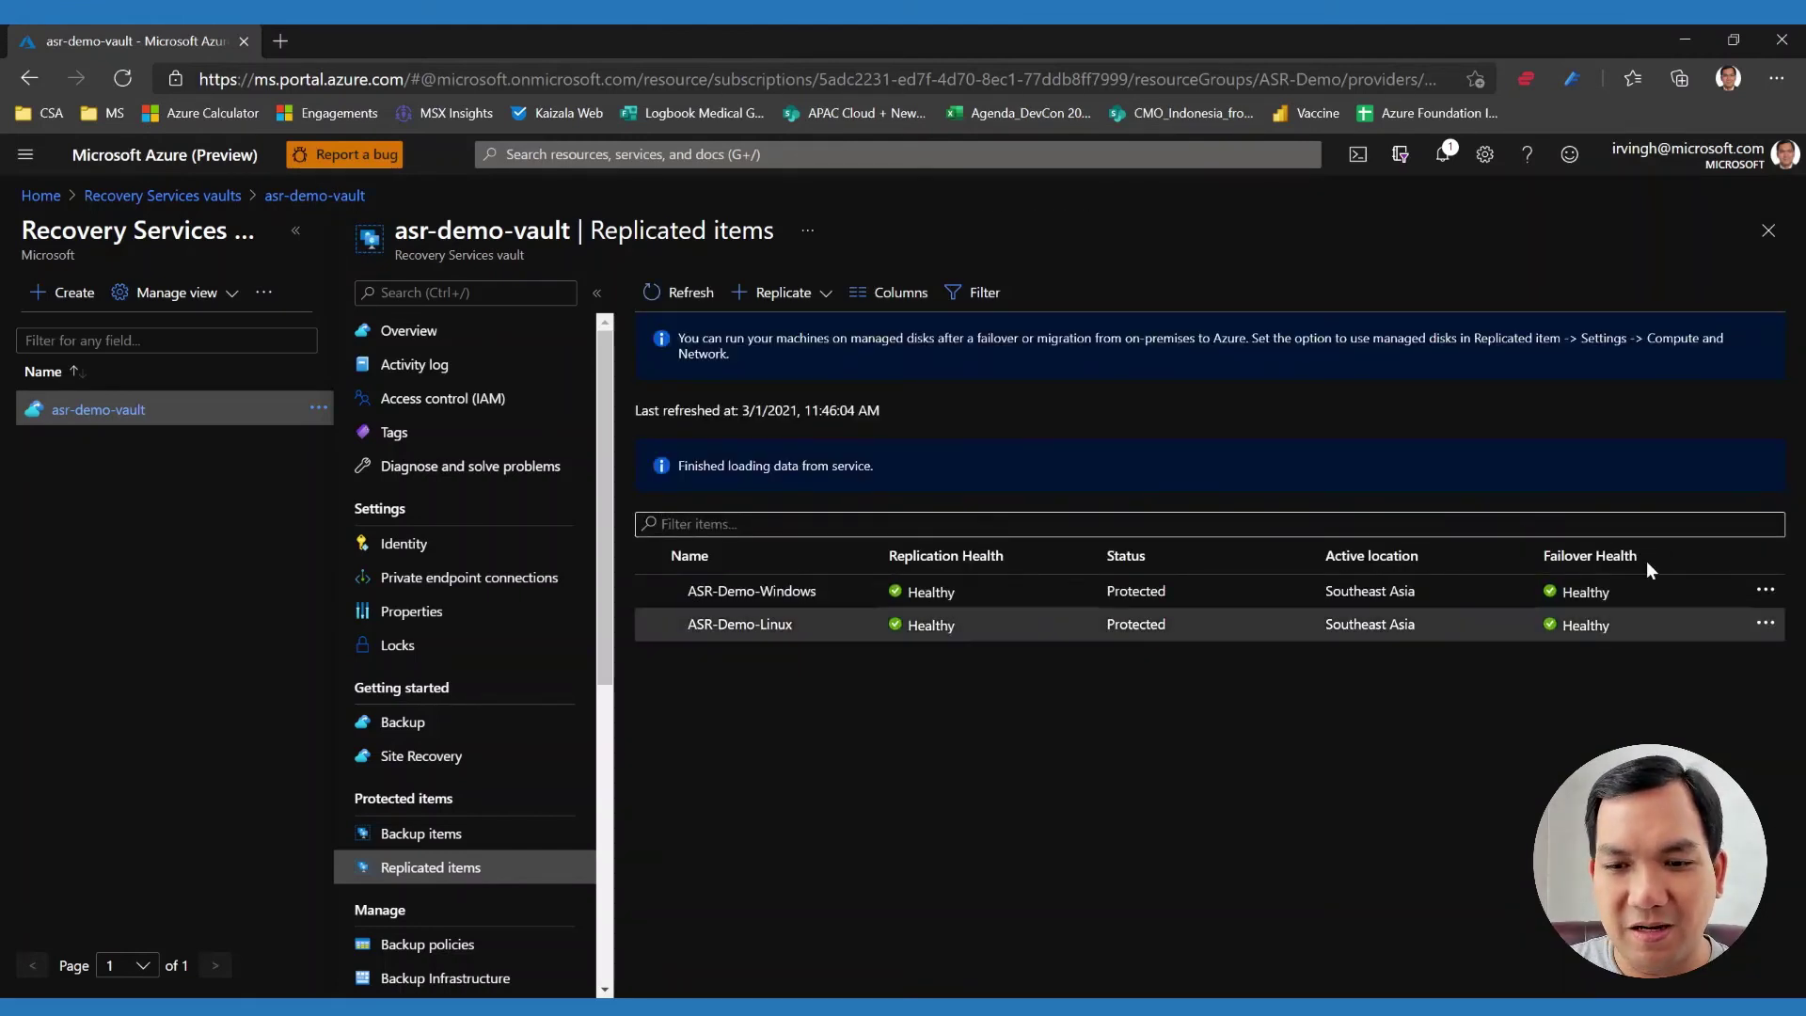
click(998, 636)
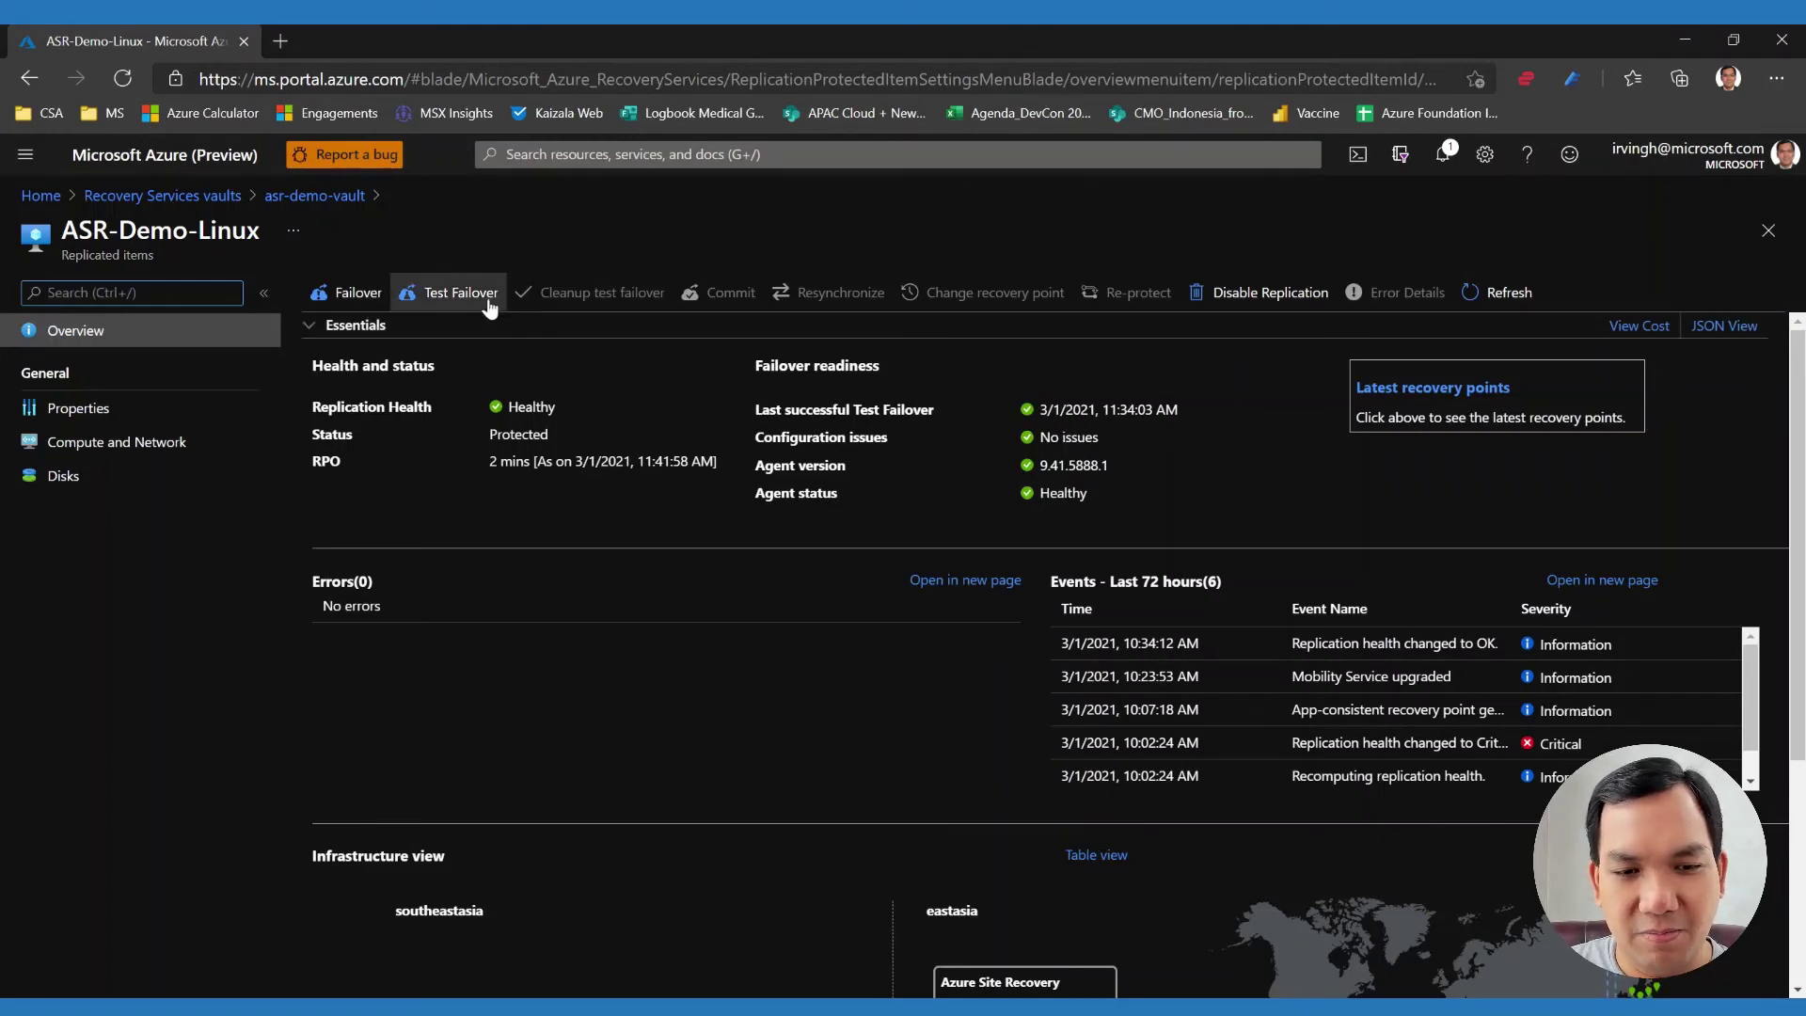
Step: Return to the portal home page and open the resource group ASR-Demo-Source-asr to check which resources remain after the cleanup
click(45, 199)
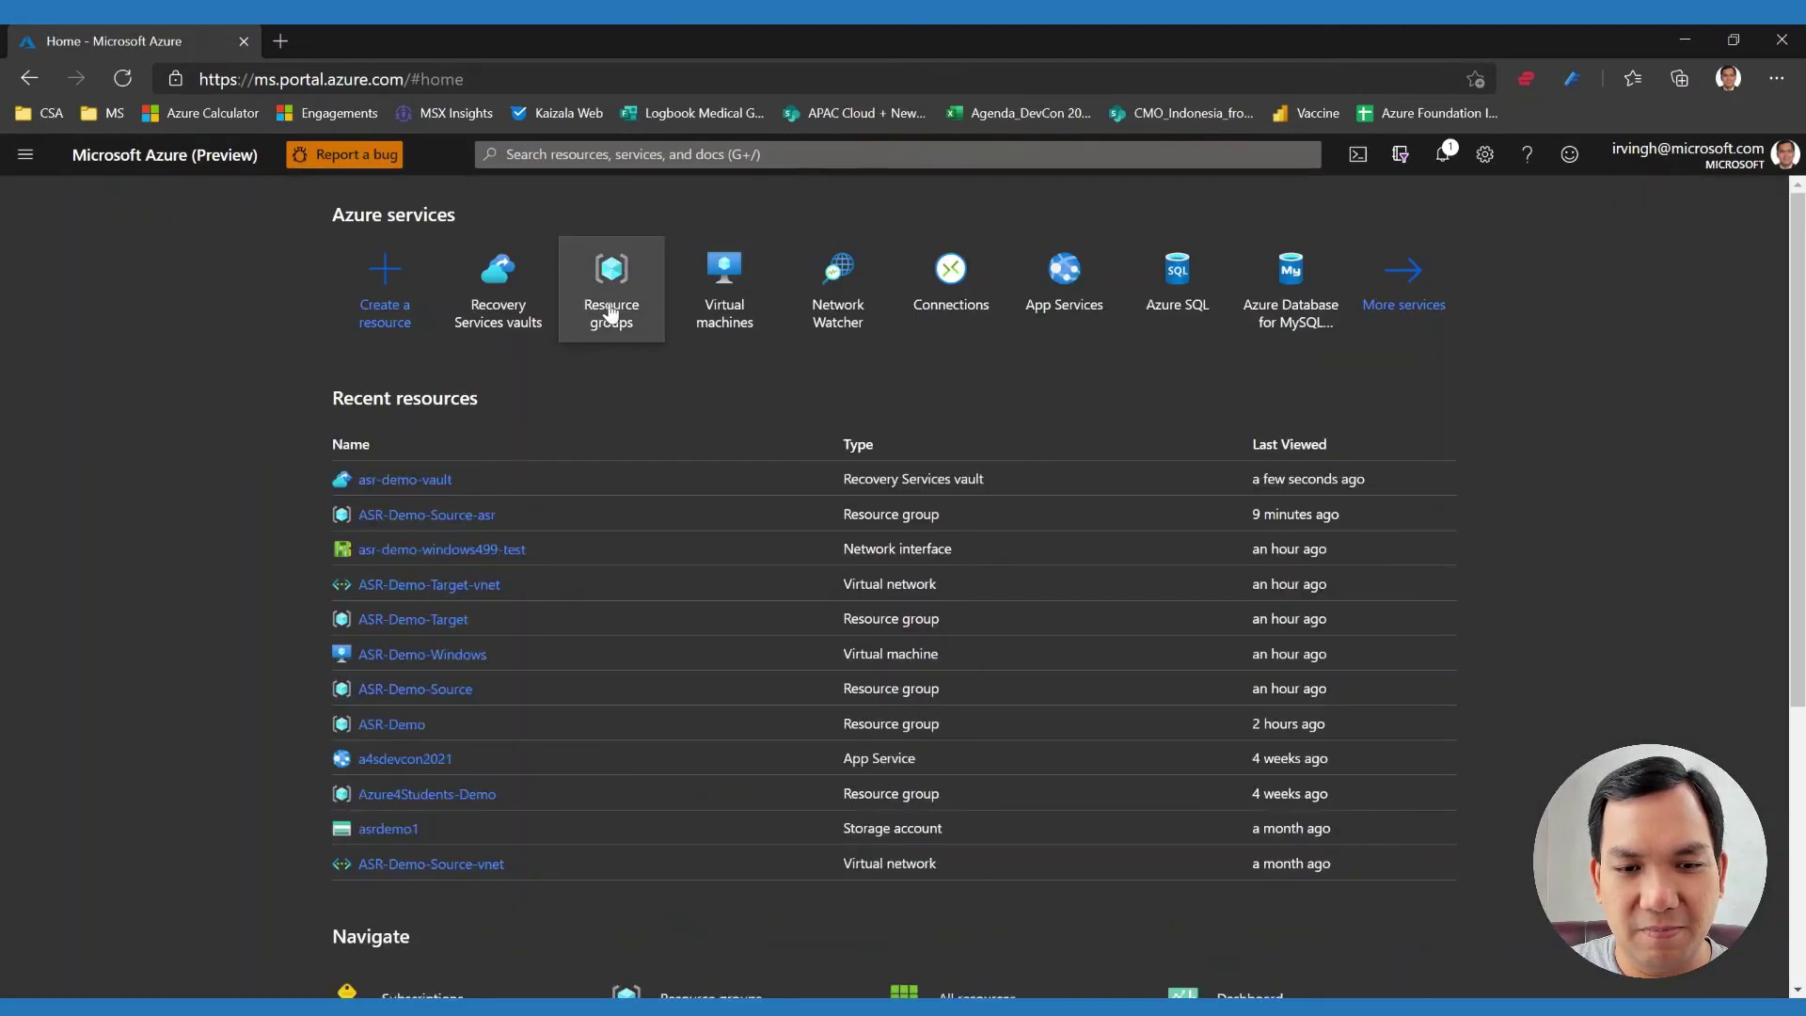
click(610, 313)
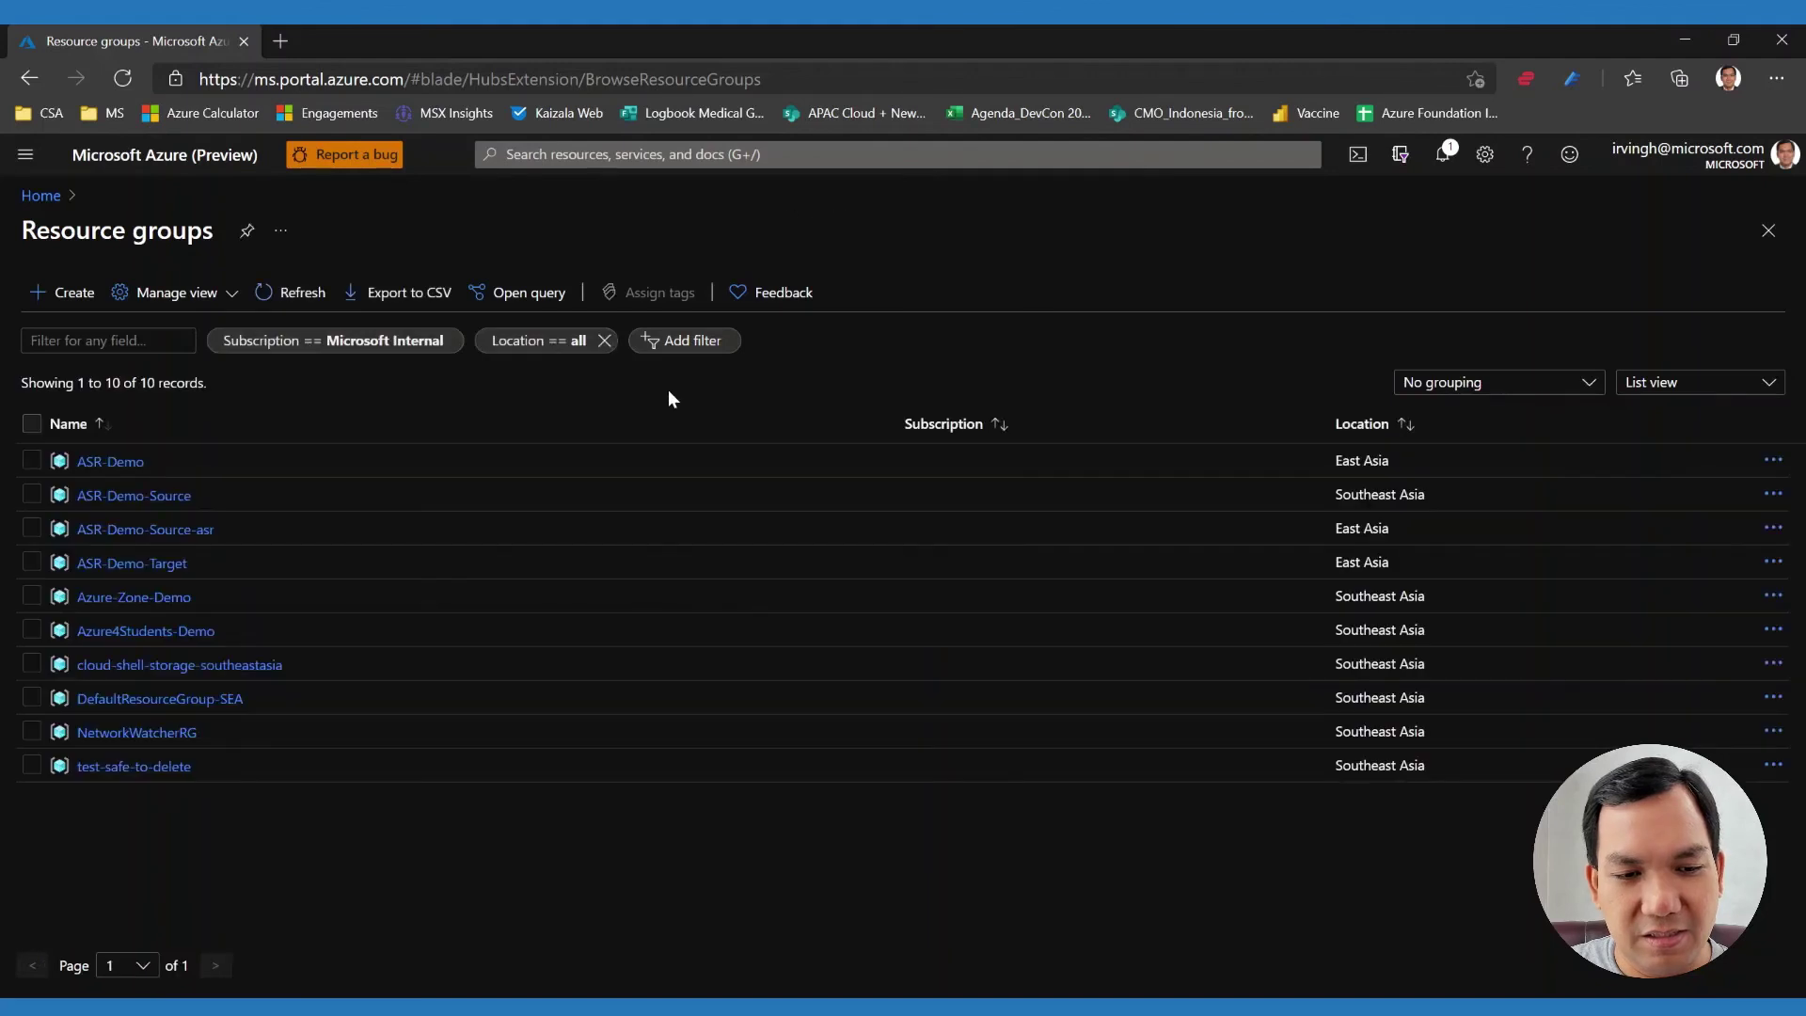
click(192, 533)
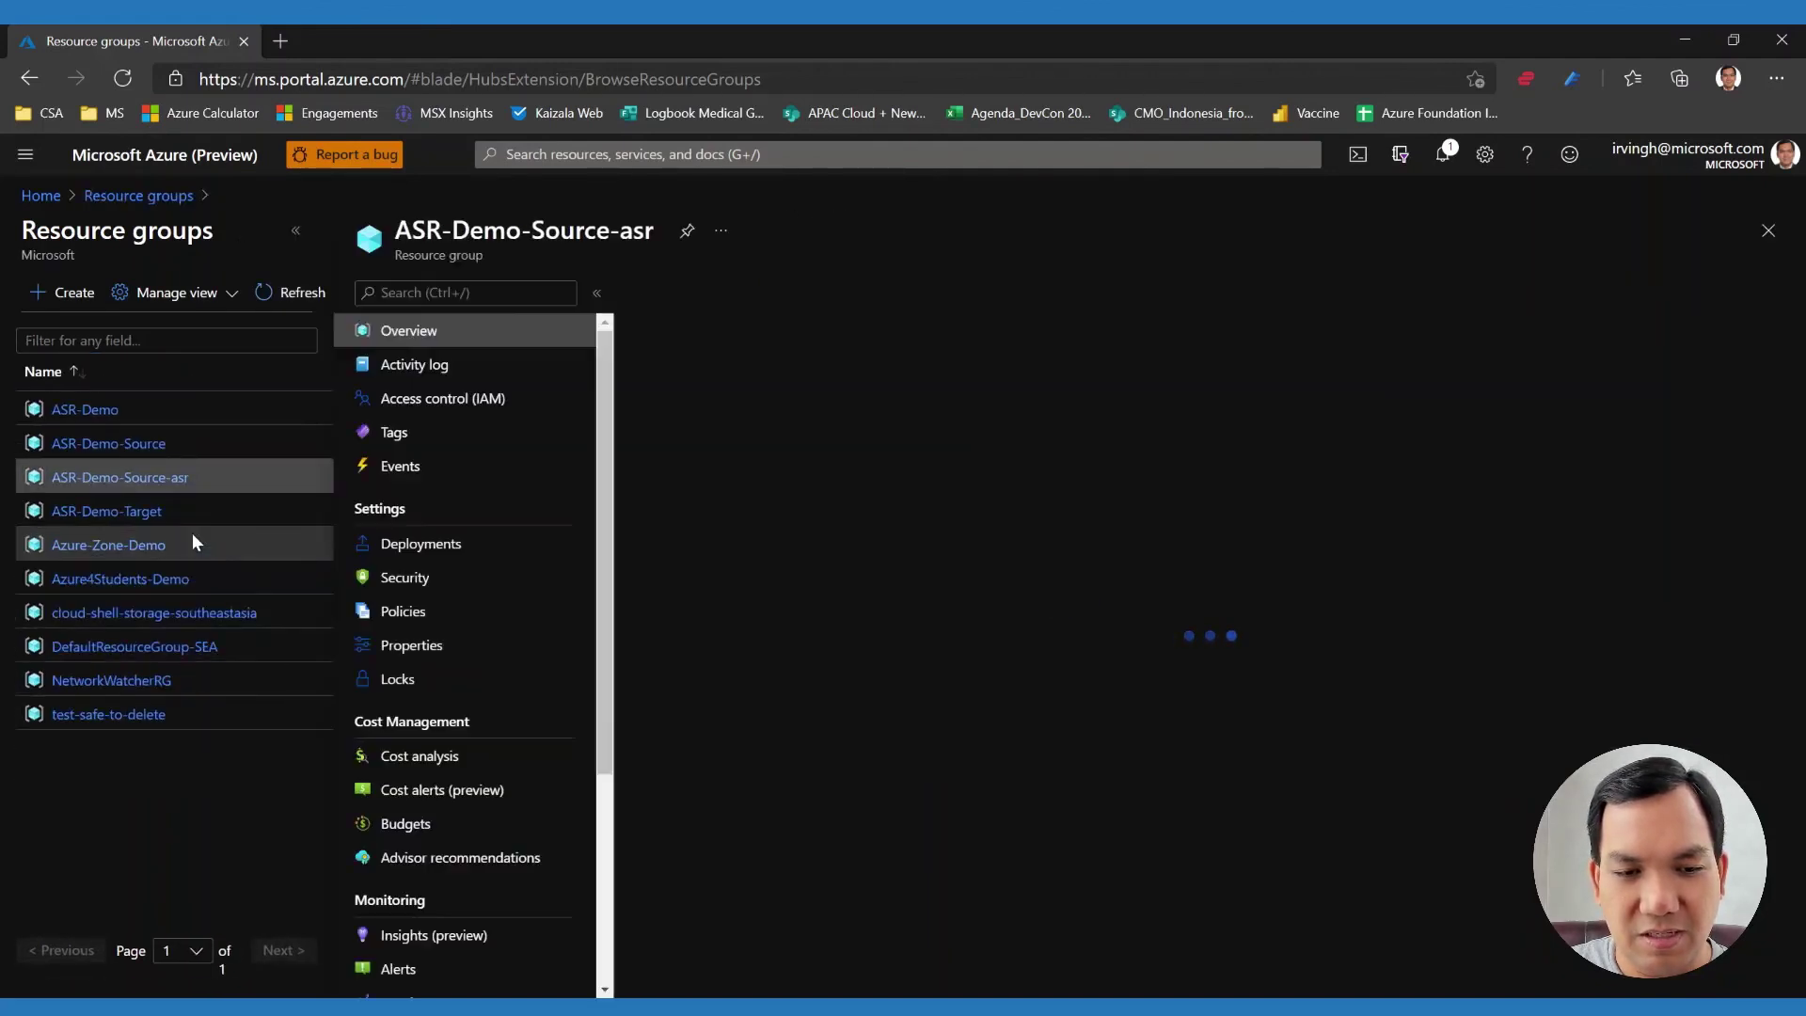